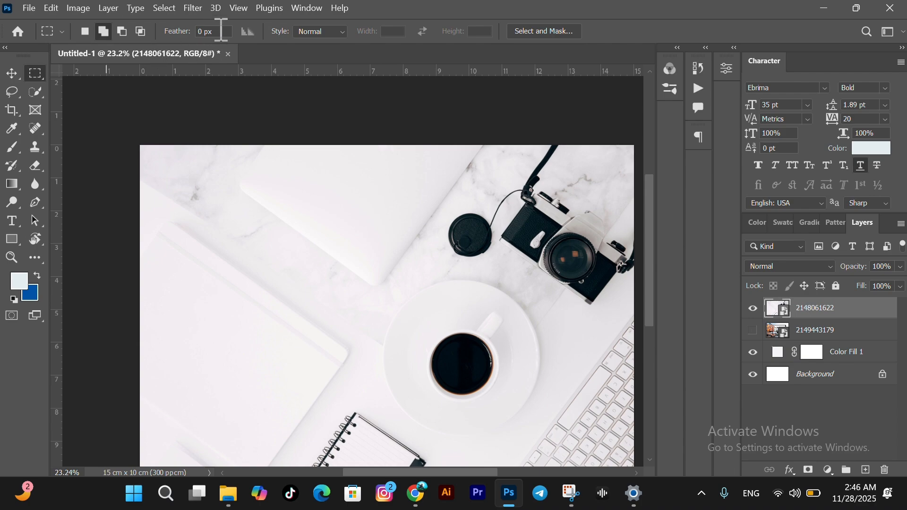
Set the marquee feather to 100 px and draw a rectangular selection around the coffee cup and saucer
click(223, 31)
text(1)
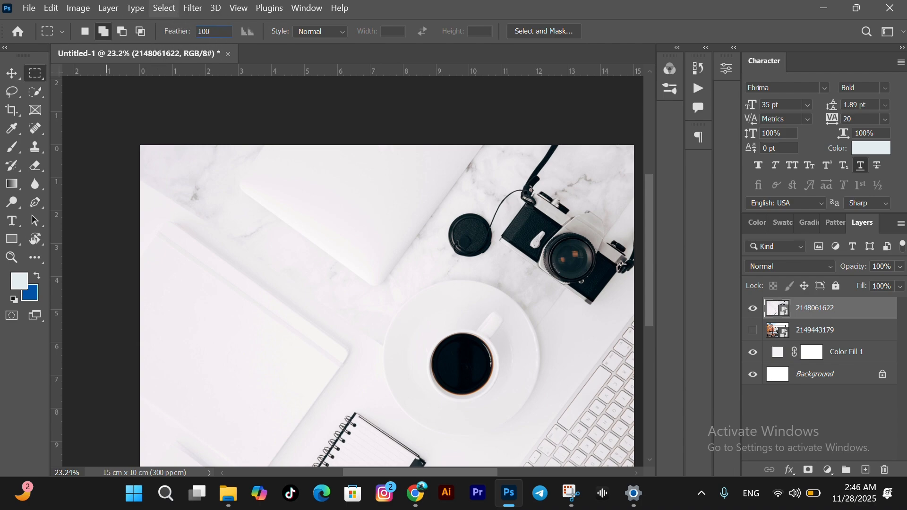
text(00)
key(Return)
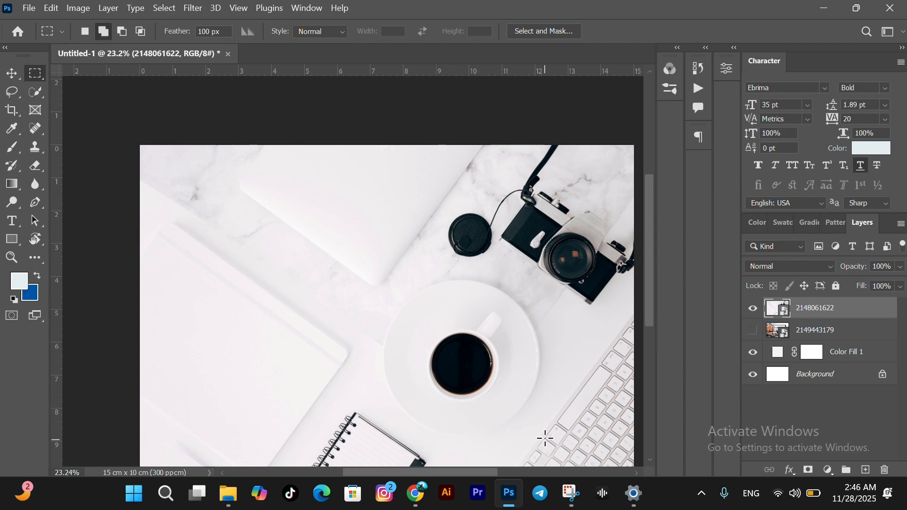
mouse_move(561, 443)
mouse_down()
mouse_move(471, 372)
mouse_move(374, 274)
mouse_move(517, 361)
mouse_move(550, 438)
mouse_up()
click(465, 336)
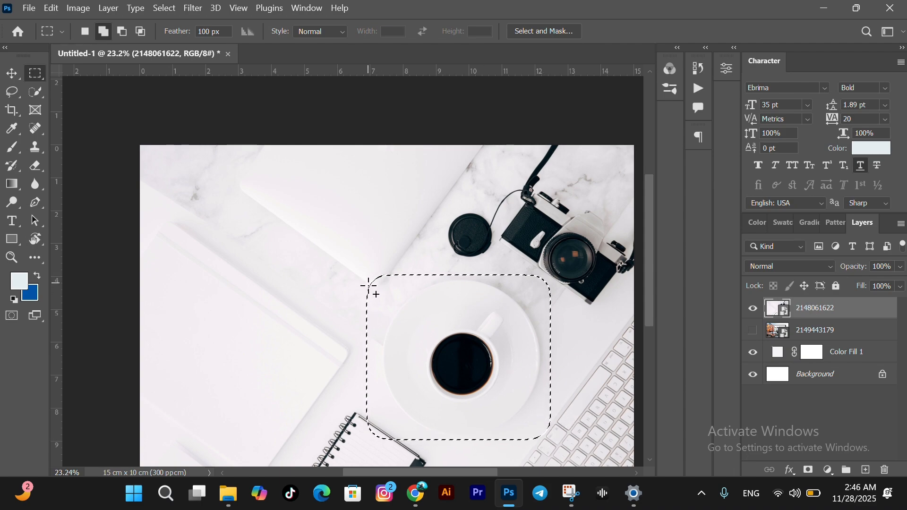
right_click(475, 333)
click(530, 146)
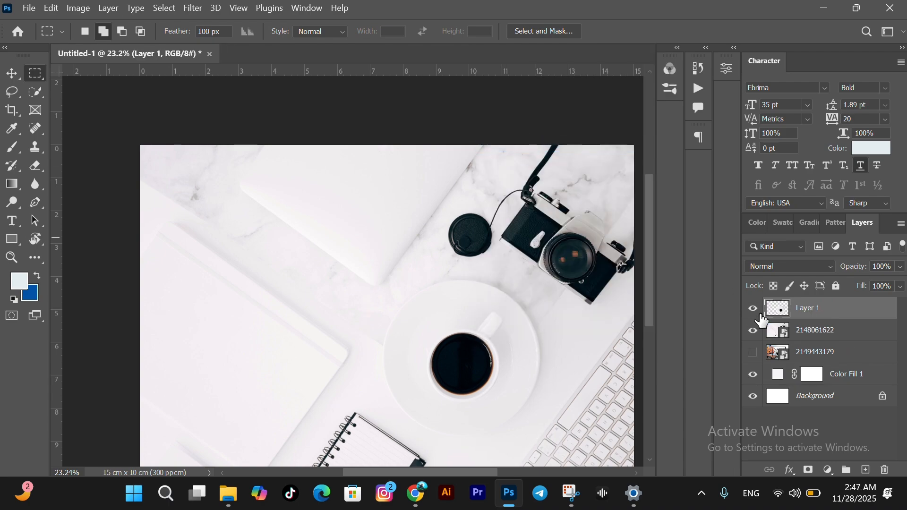
click(753, 330)
click(752, 352)
Move the copied coffee cup into the middle of the hand-held picture frame
key(v)
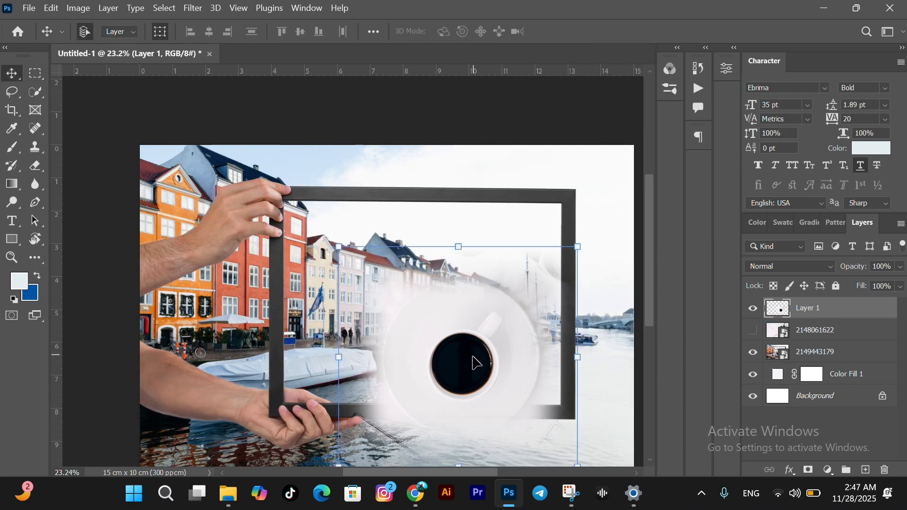
drag(473, 362, 459, 305)
scroll(448, 321, up, 3)
scroll(449, 319, down, 2)
scroll(317, 401, up, 4)
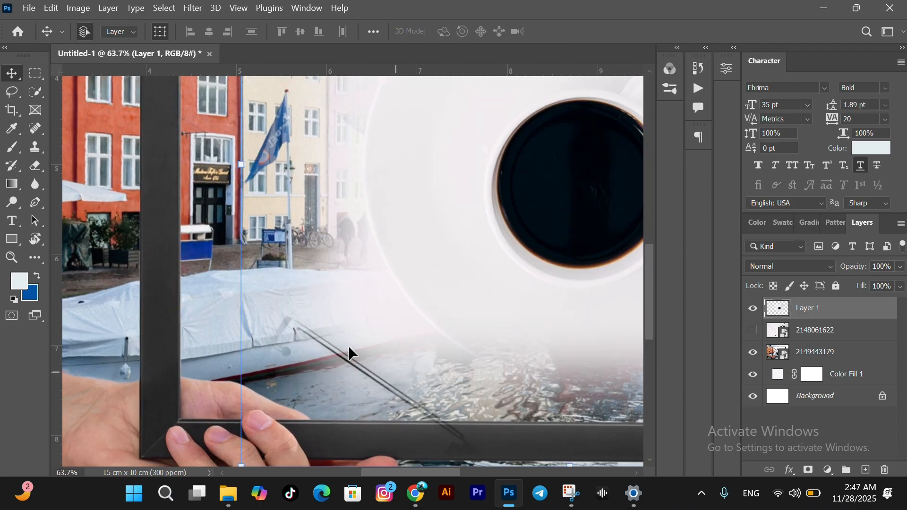
scroll(274, 305, down, 4)
scroll(565, 212, up, 3)
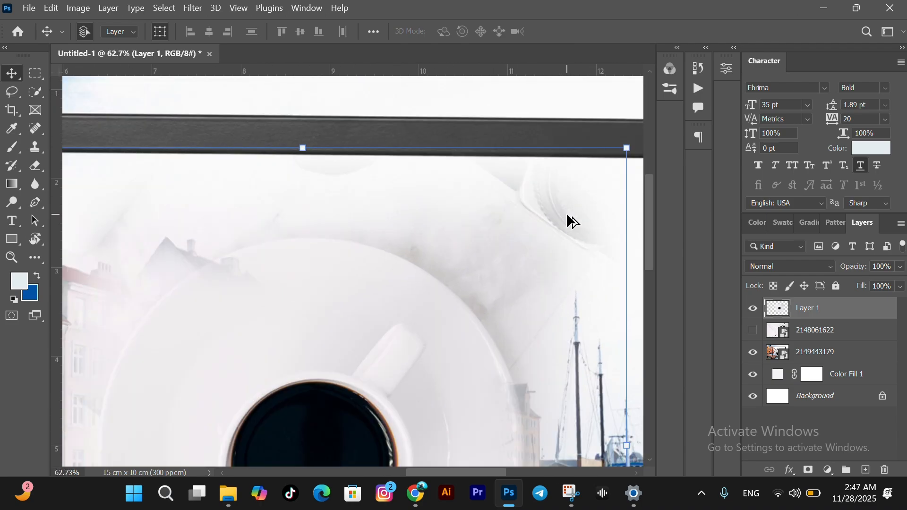
scroll(565, 215, up, 1)
drag(449, 285, 419, 240)
scroll(418, 240, down, 5)
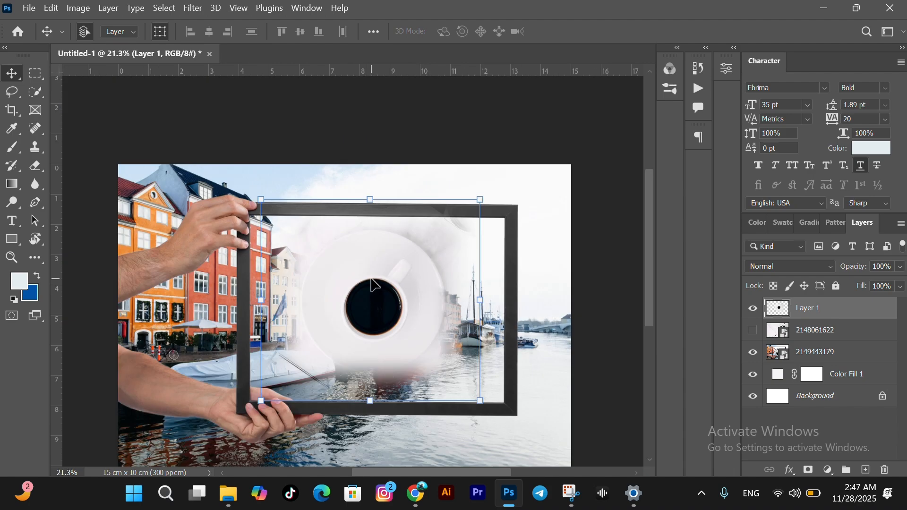
drag(371, 282, 373, 297)
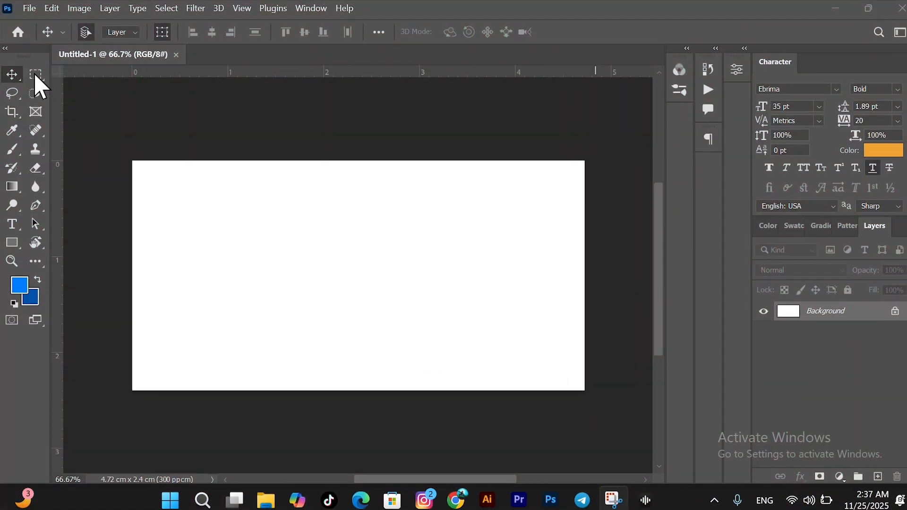
Activate the Rectangular Marquee tool and reveal the other marquee tools in its group
click(37, 81)
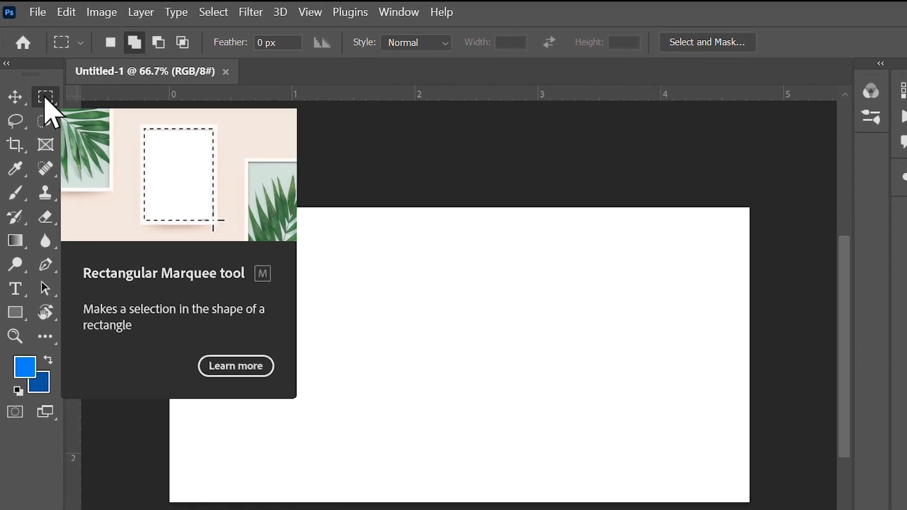
right_click(45, 97)
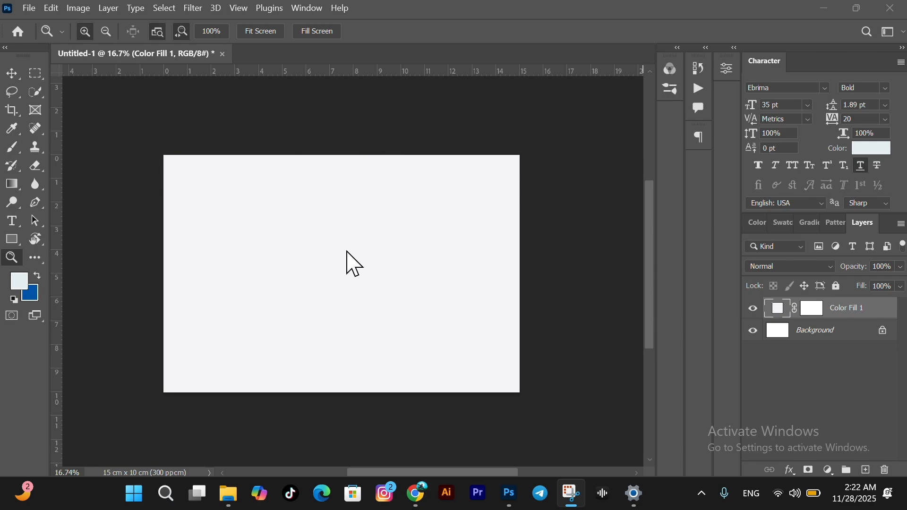
click(229, 494)
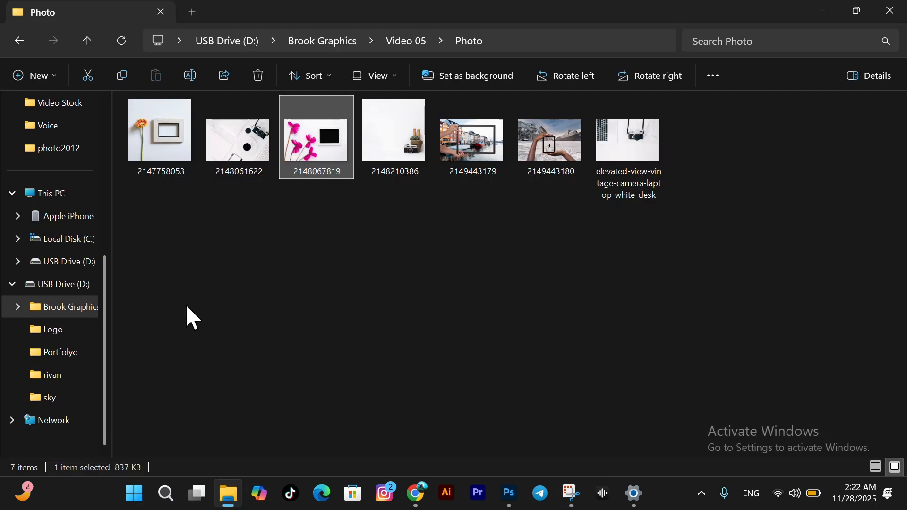
click(437, 262)
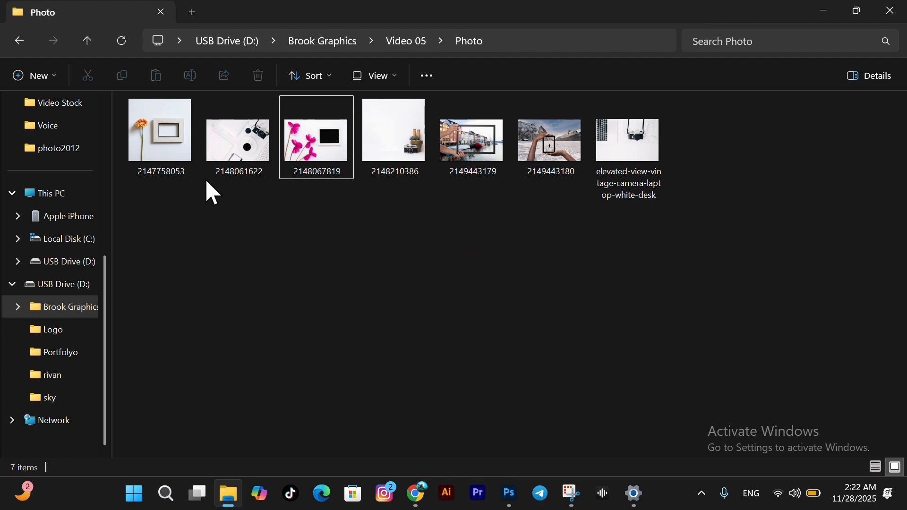
click(412, 141)
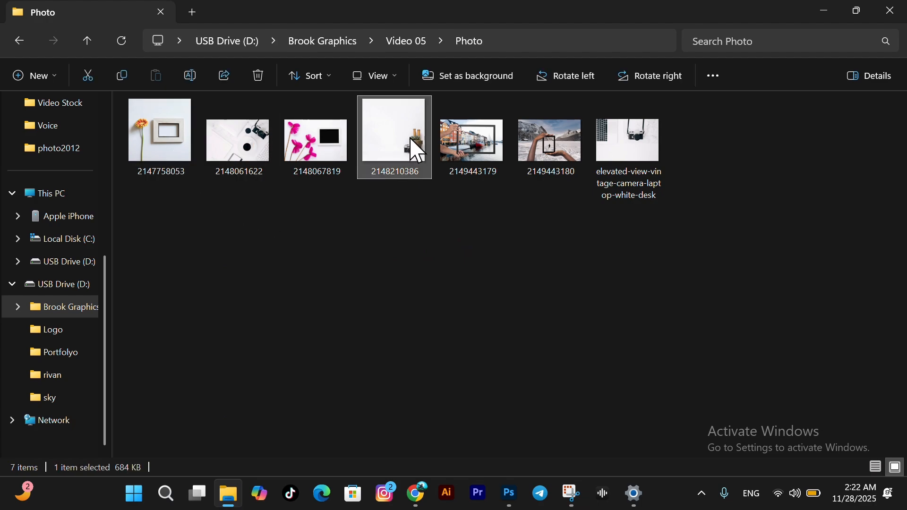
drag(414, 144, 391, 270)
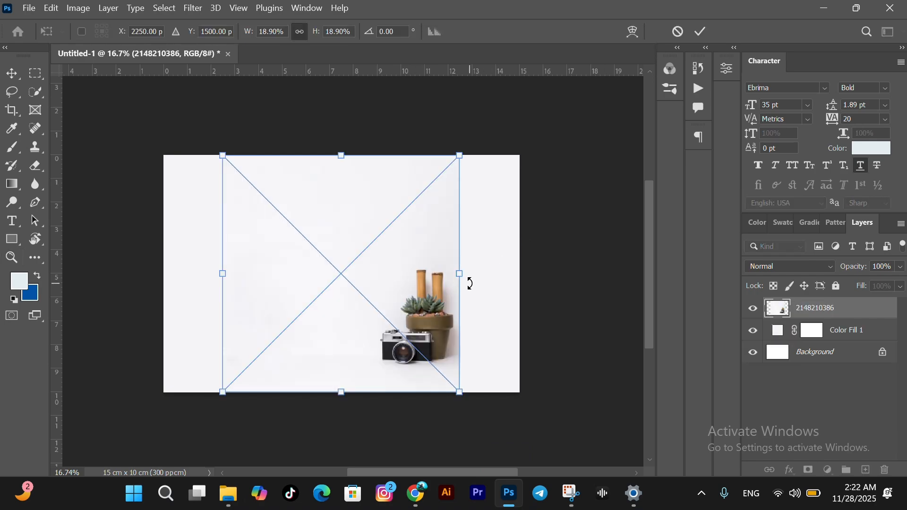
Scale the placed photo to 29.74% and position it so that it fills the canvas
drag(465, 277, 521, 275)
drag(224, 284, 163, 279)
drag(347, 313, 344, 277)
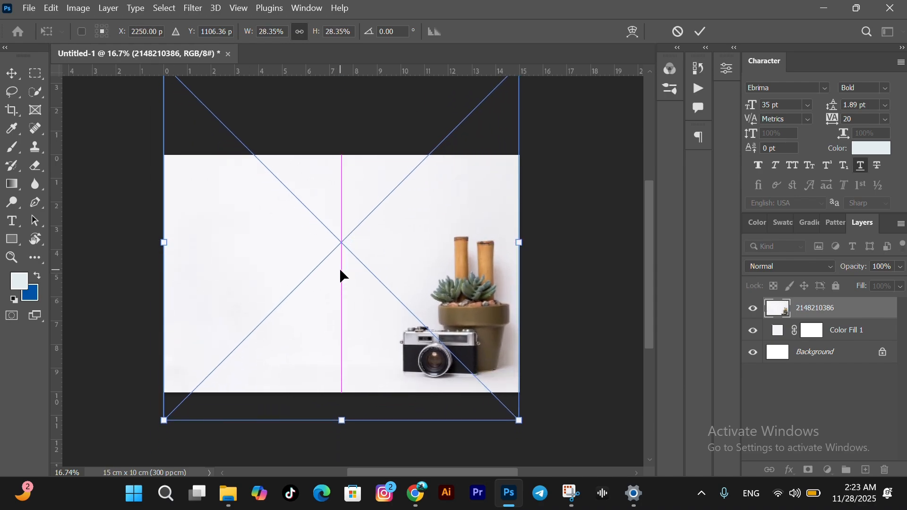
drag(162, 246, 144, 248)
key(Return)
Examine the camera and potted plant in the placed photo at different magnifications
key(z)
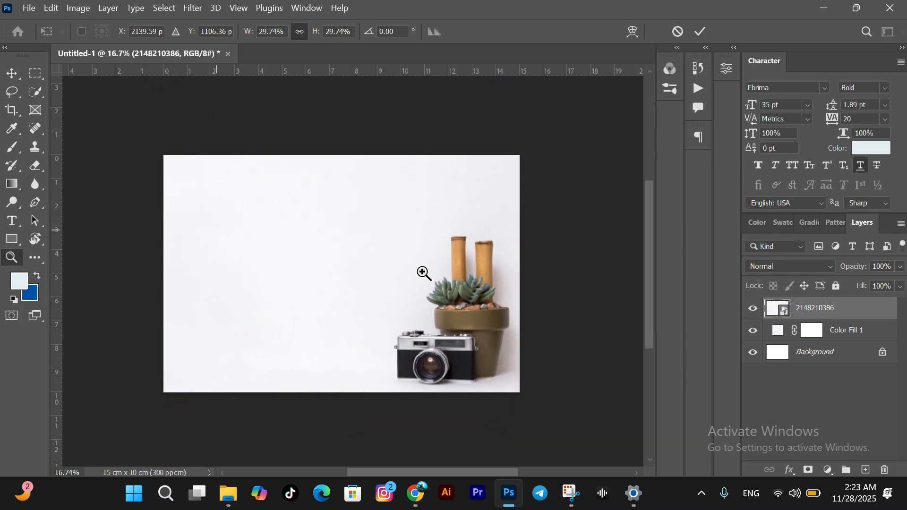
scroll(482, 297, up, 2)
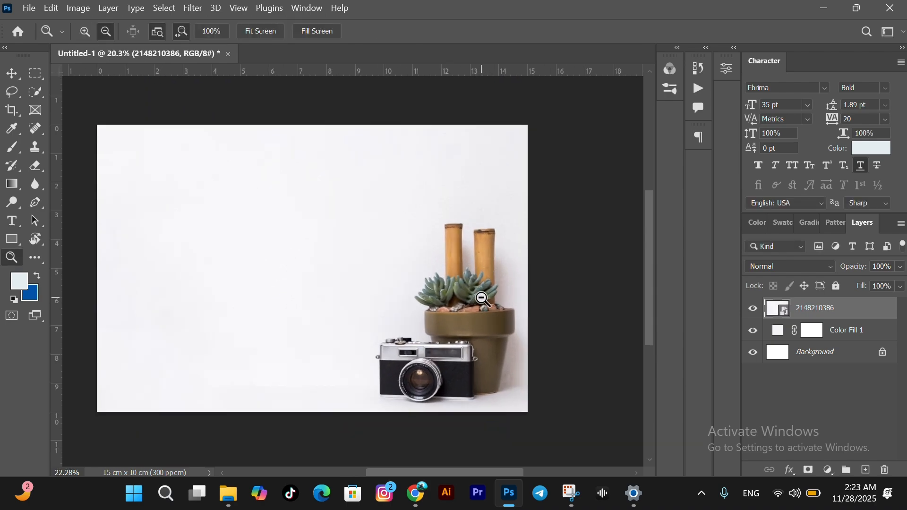
scroll(482, 298, down, 2)
scroll(482, 298, up, 1)
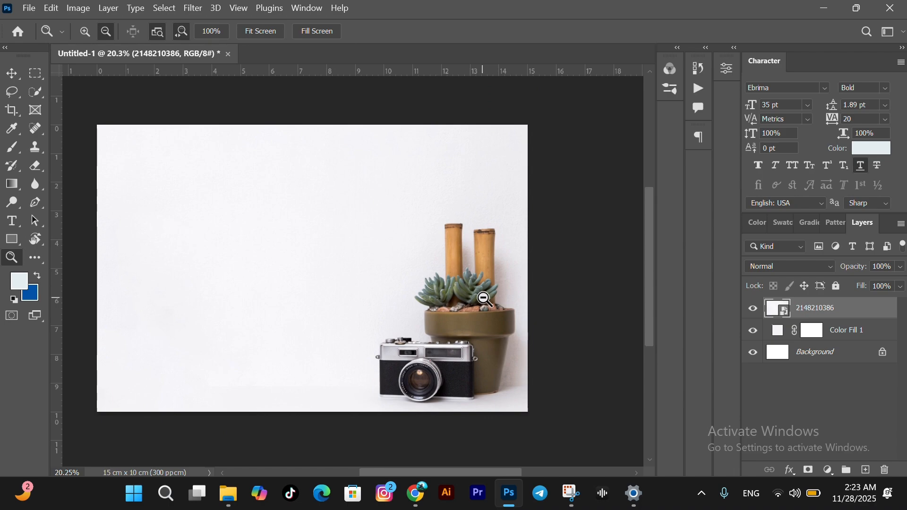
scroll(483, 299, down, 1)
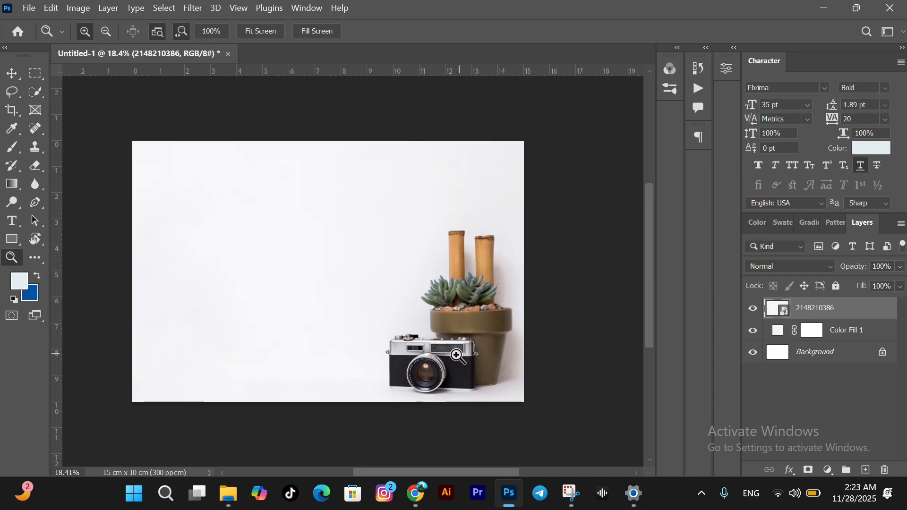
scroll(470, 352, up, 3)
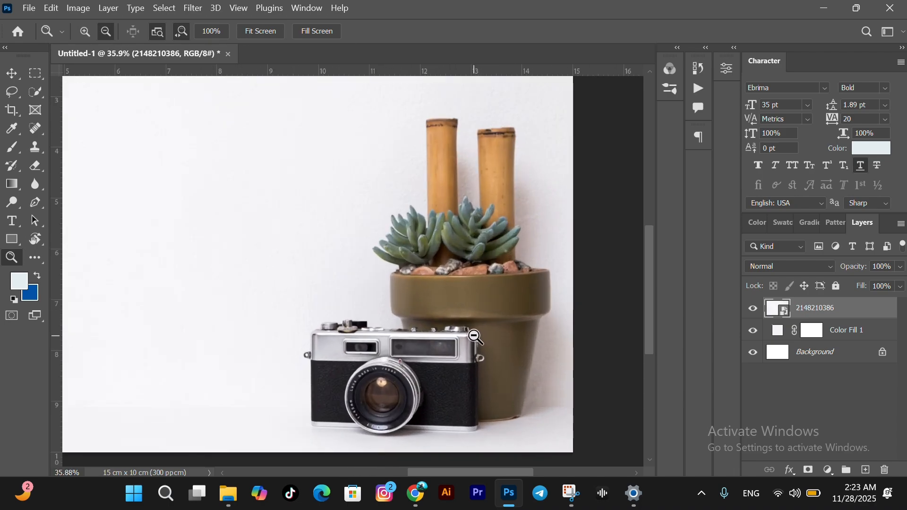
scroll(474, 336, down, 2)
scroll(475, 333, down, 2)
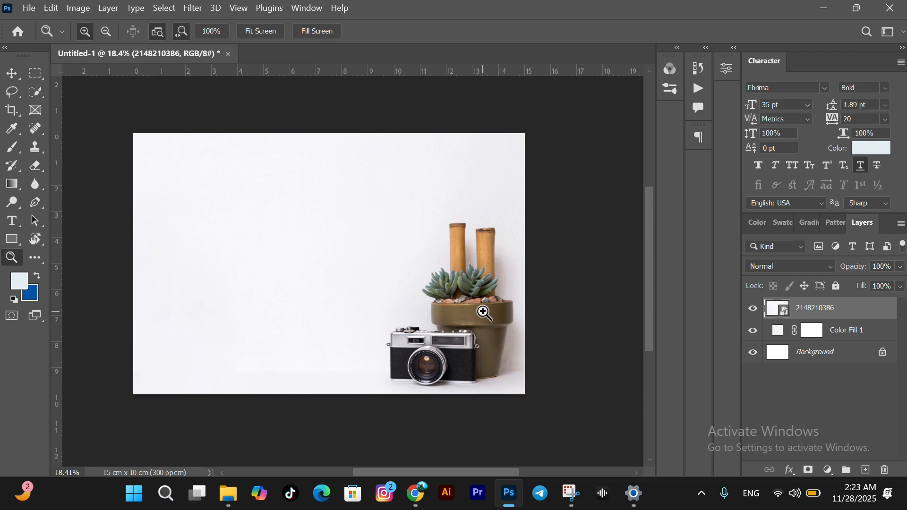
Draw a rectangular marquee selection with 0 px feather around the camera and potted plant
drag(44, 73, 107, 83)
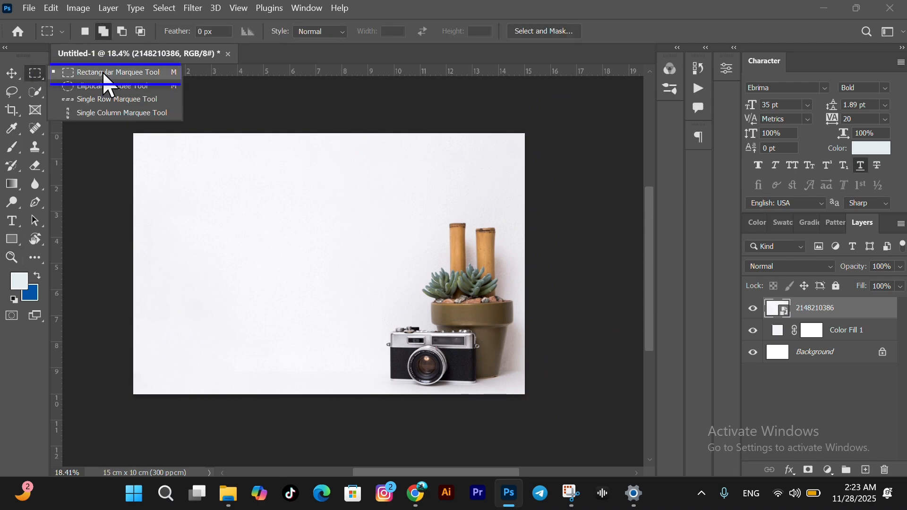
click(152, 71)
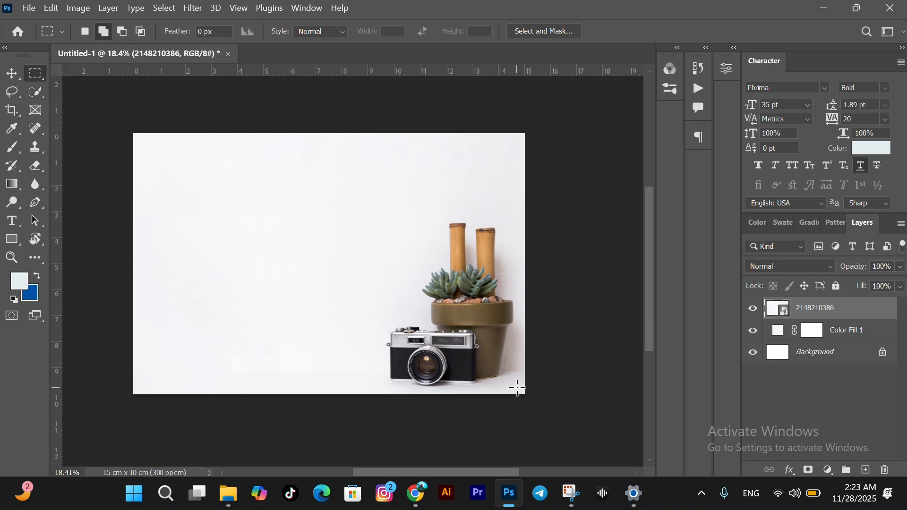
drag(518, 389, 377, 199)
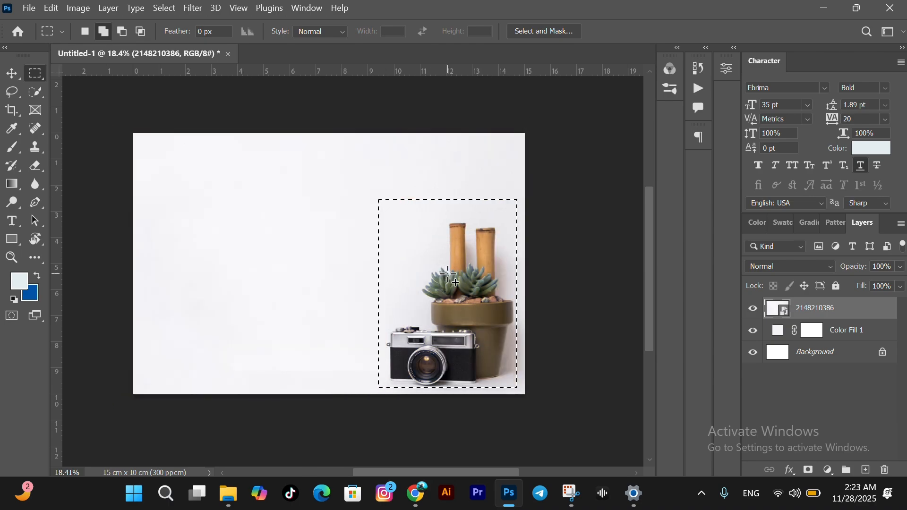
Copy the selected camera and plant to a new layer and move the copy to the left side of the canvas
right_click(448, 276)
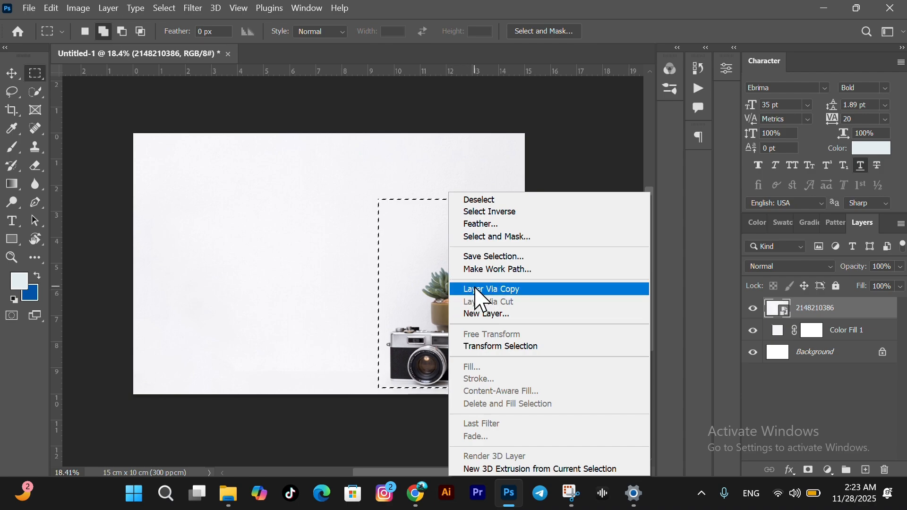
click(477, 291)
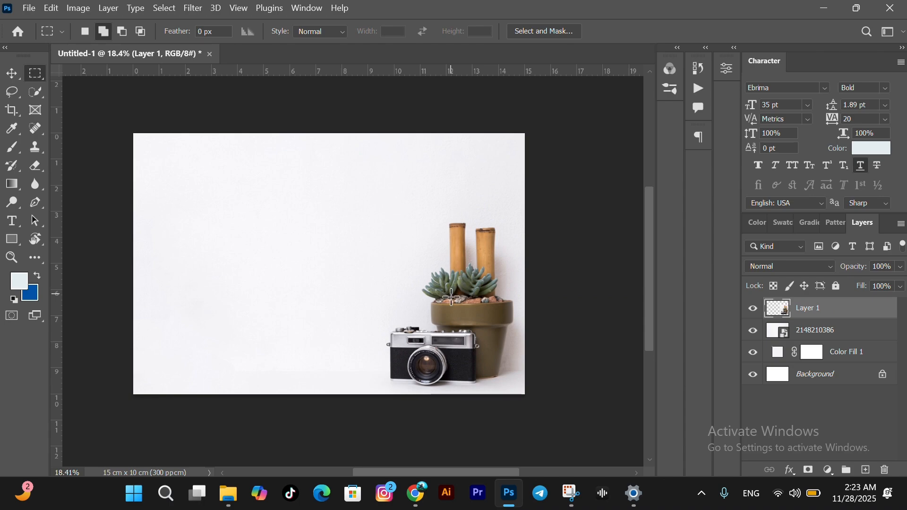
key(v)
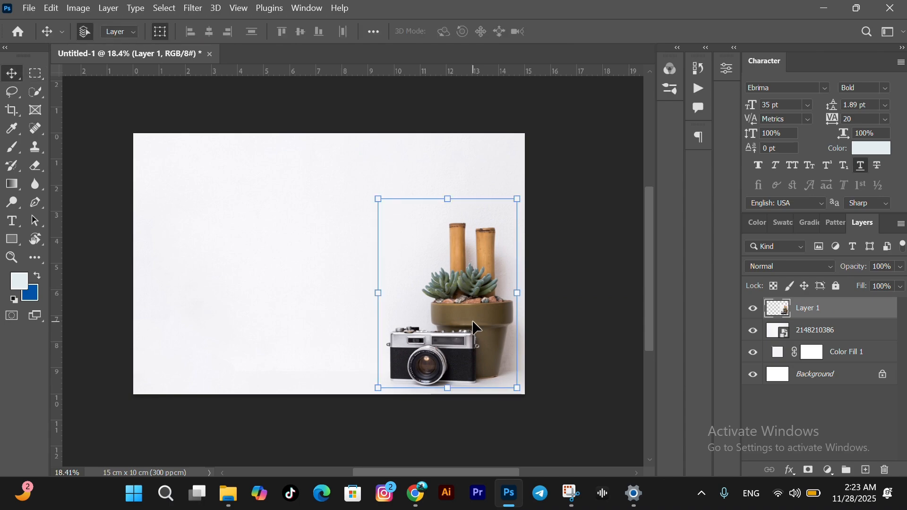
drag(477, 317, 228, 277)
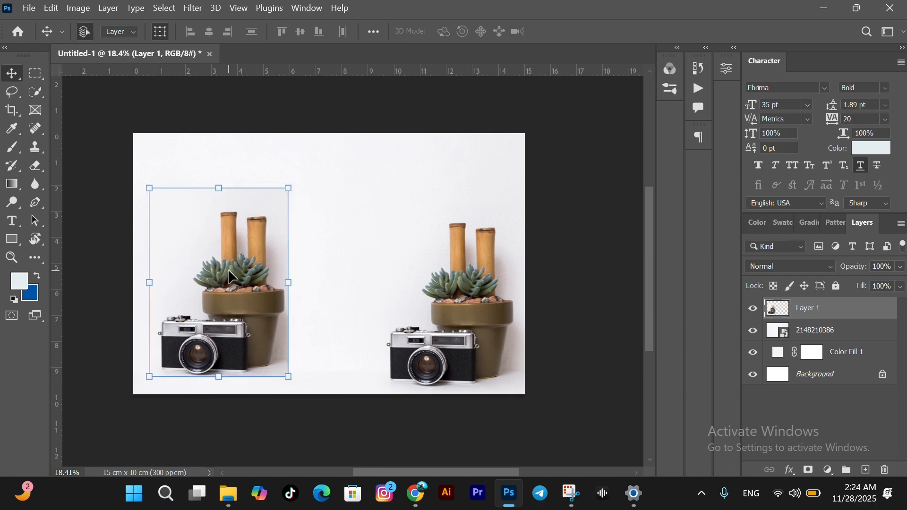
Undo the move of the copied camera and plant and the layer copy itself
key(ctrl+z)
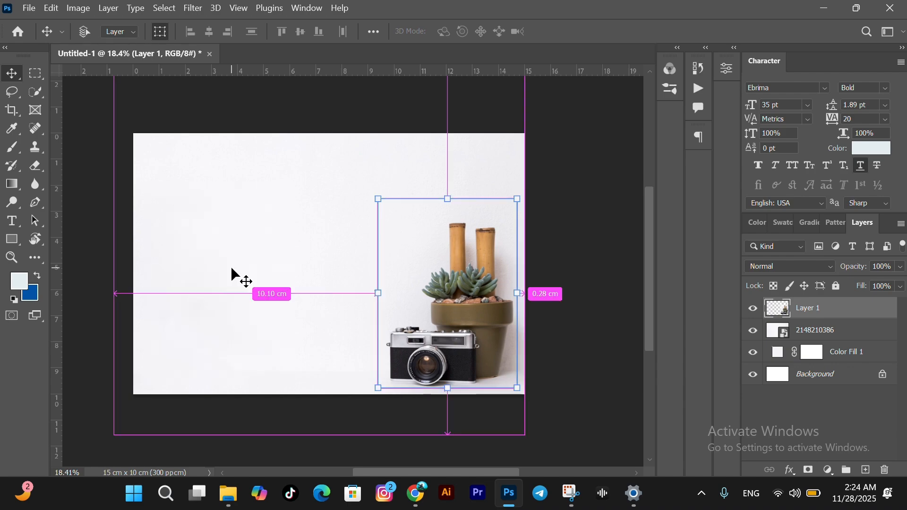
key(ctrl+z)
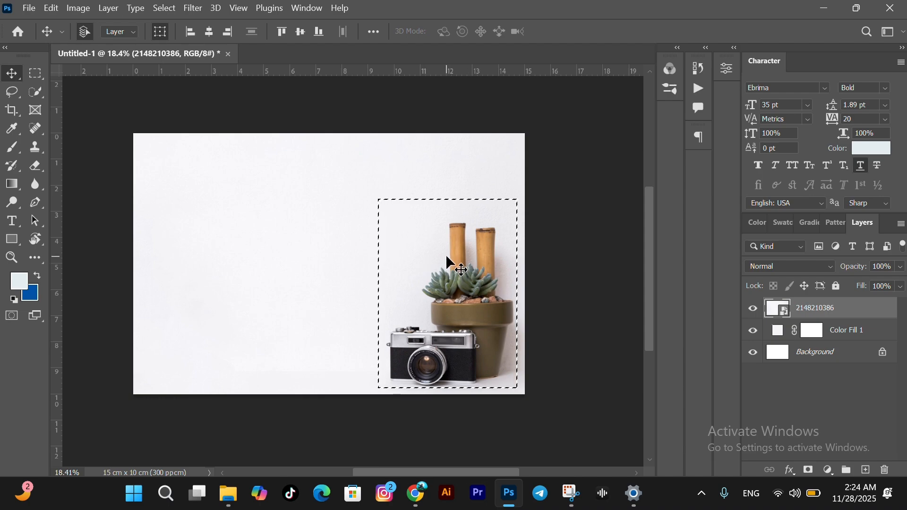
key(m)
right_click(468, 270)
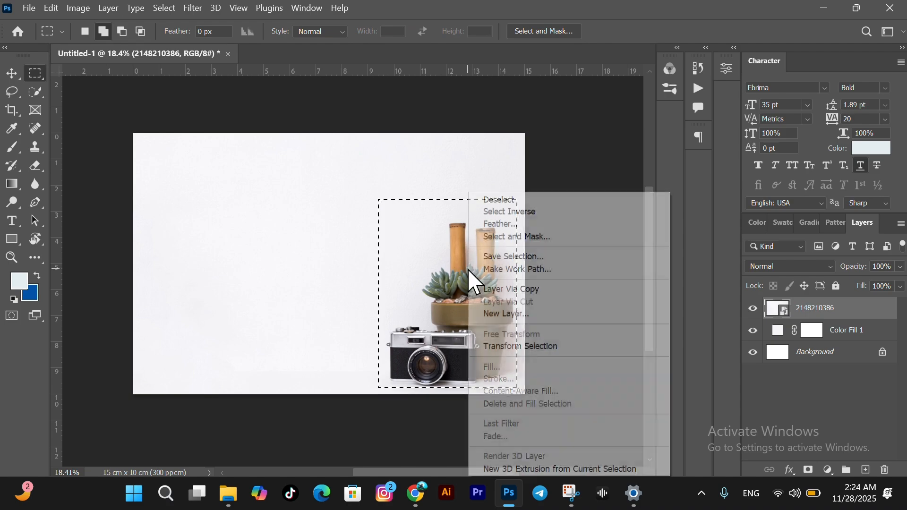
click(795, 306)
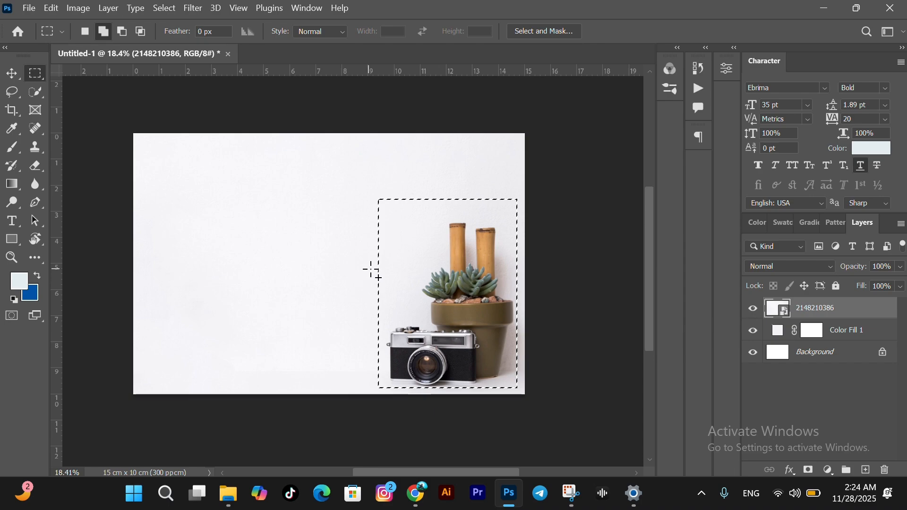
key(e)
click(401, 264)
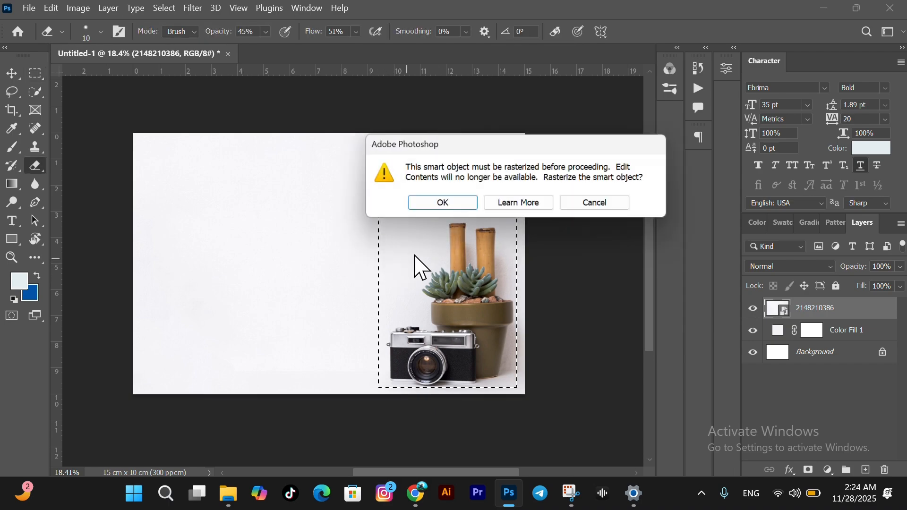
click(452, 207)
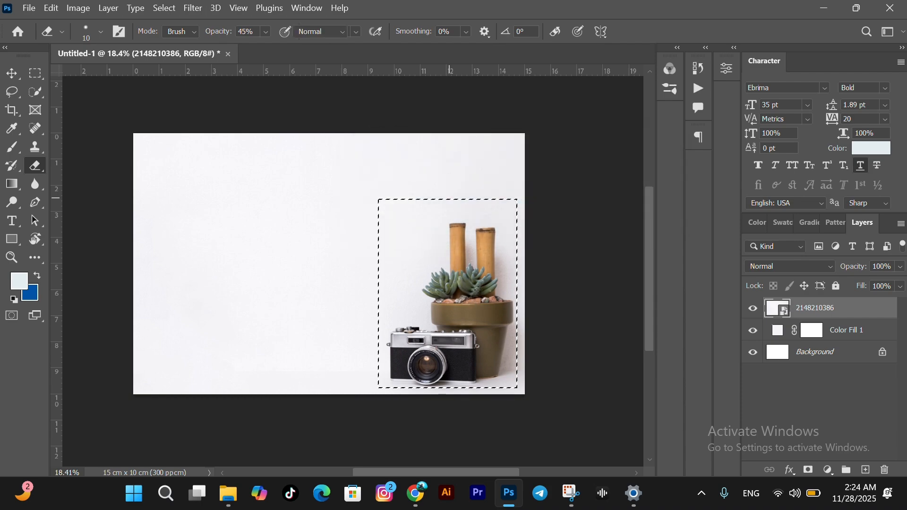
Cut the selected camera and potted plant to a new layer and move that layer to the middle of the canvas
right_click(489, 280)
click(457, 277)
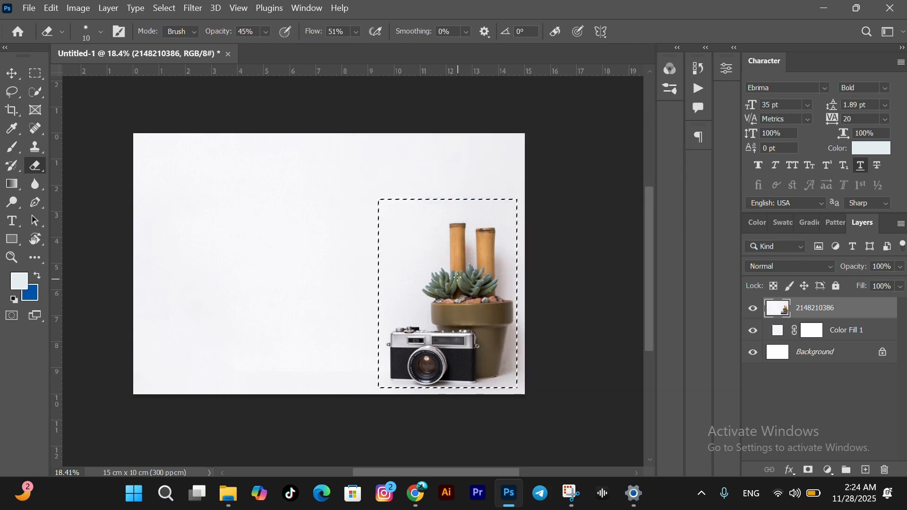
key(m)
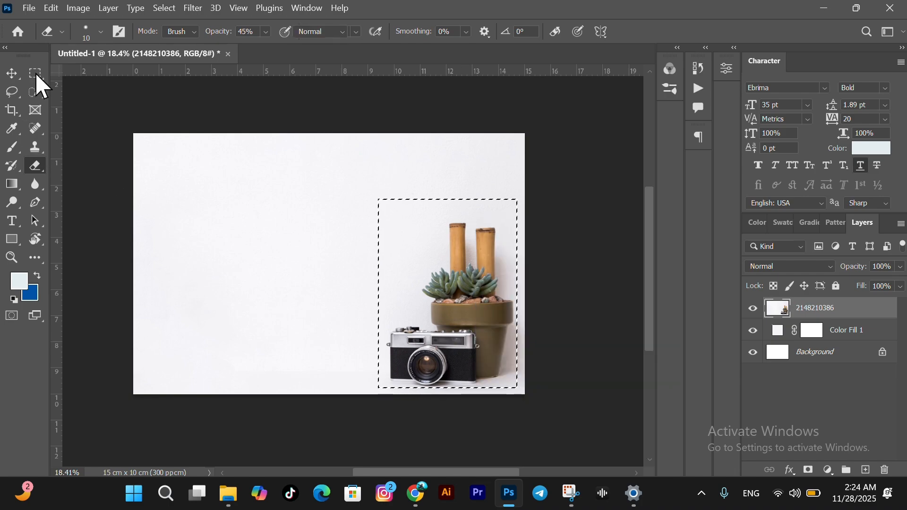
click(35, 73)
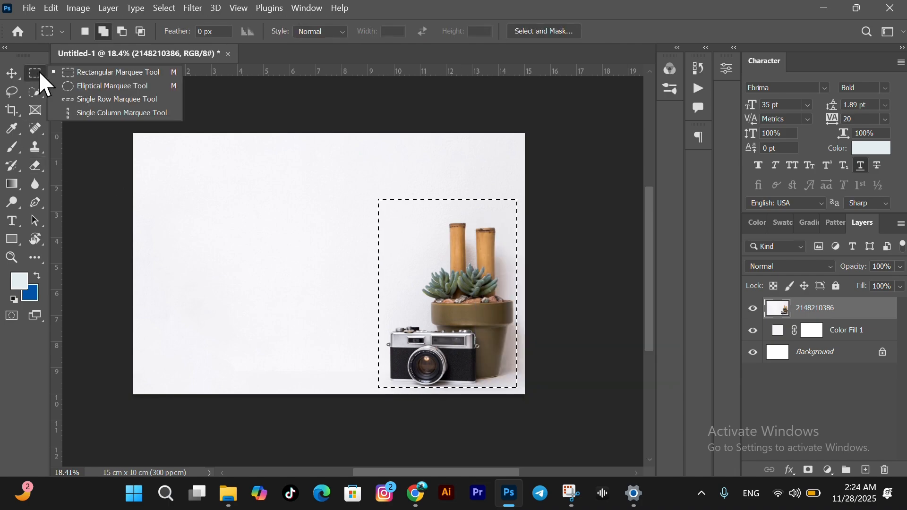
right_click(454, 314)
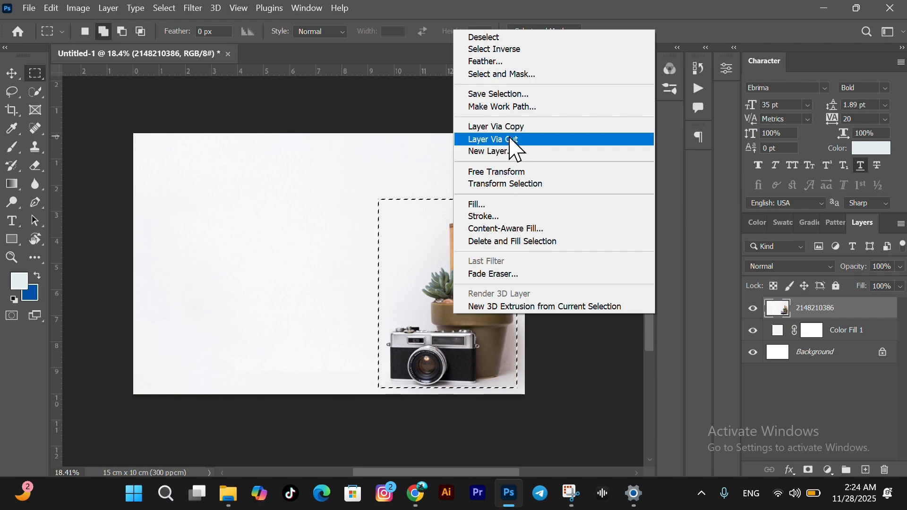
click(516, 149)
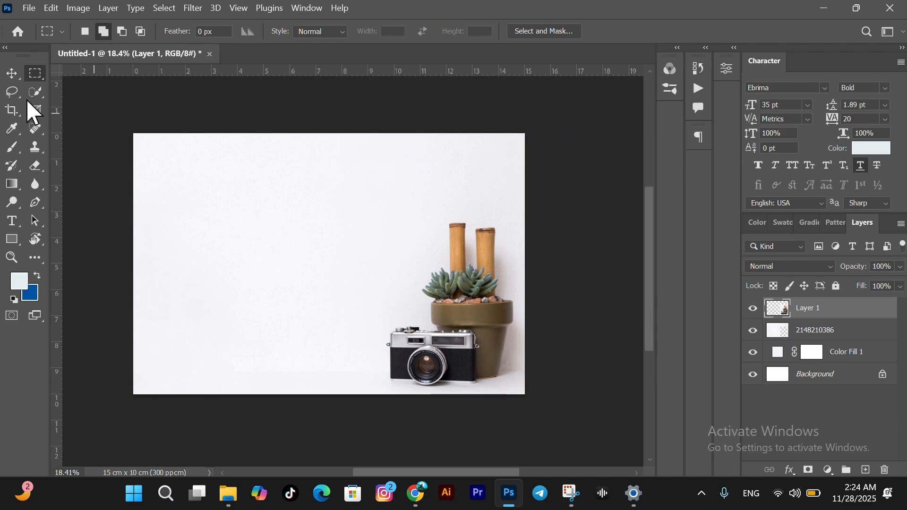
click(11, 73)
key(v)
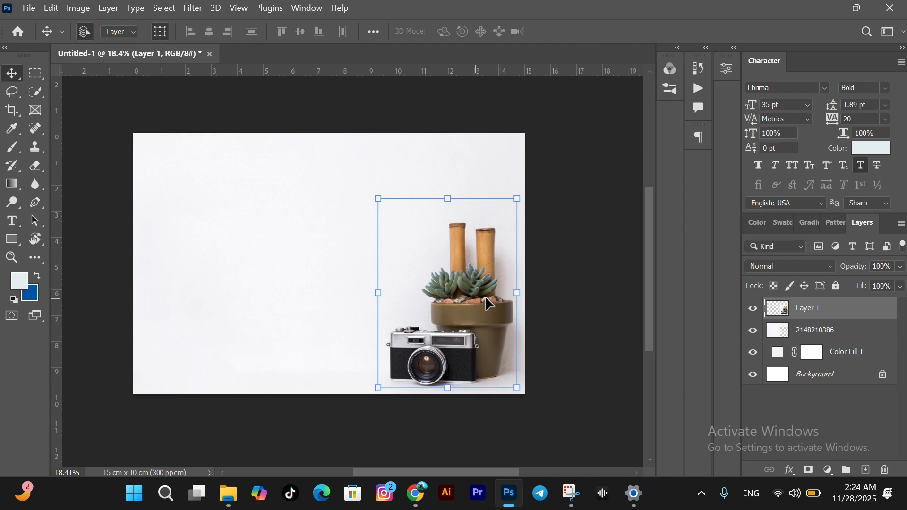
drag(421, 280, 380, 261)
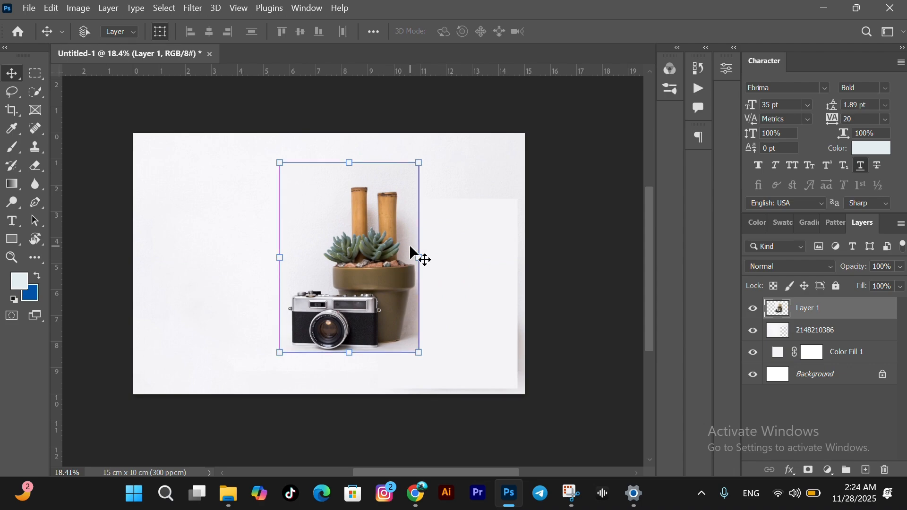
Undo the move of the camera and plant layer and the layer cut itself
key(alt+bracketleft)
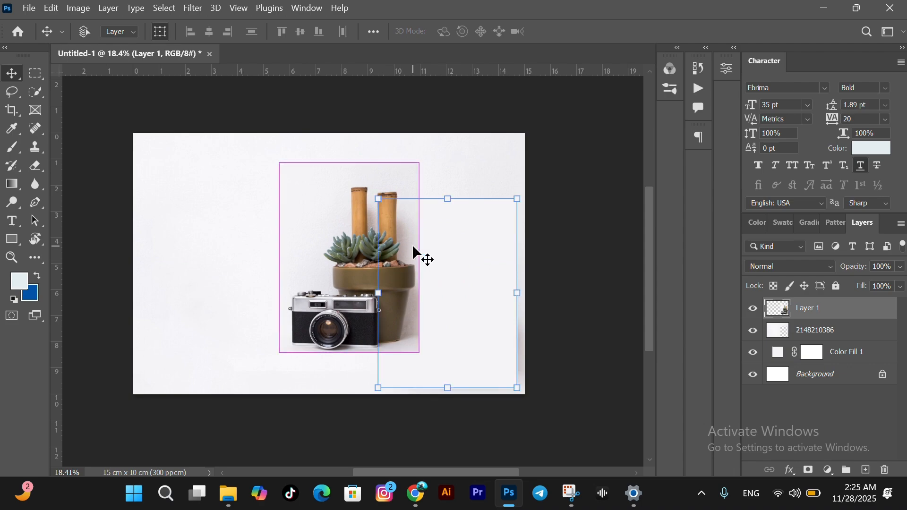
key(ctrl+z)
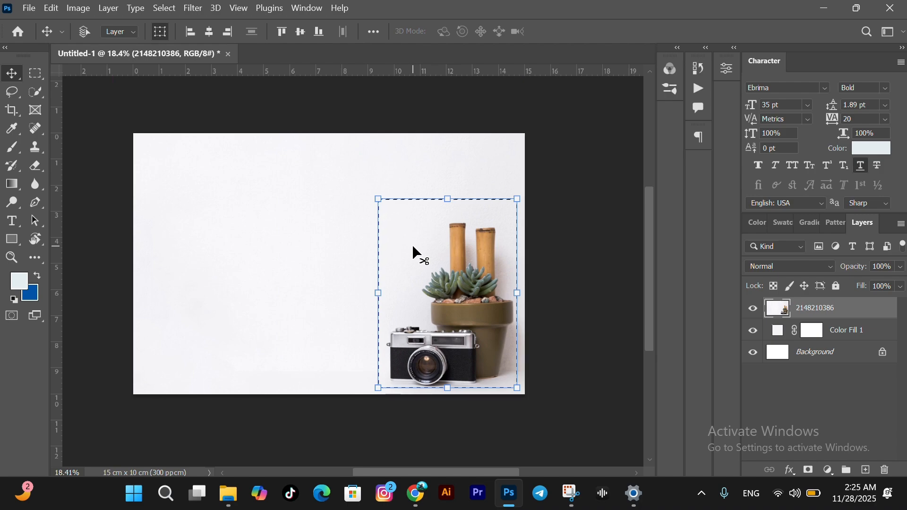
key(ctrl+d)
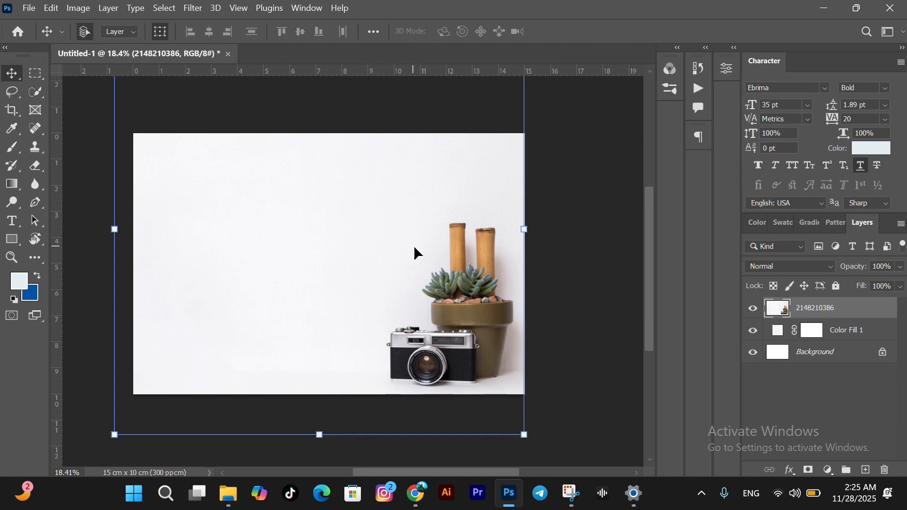
click(607, 249)
click(486, 297)
click(36, 74)
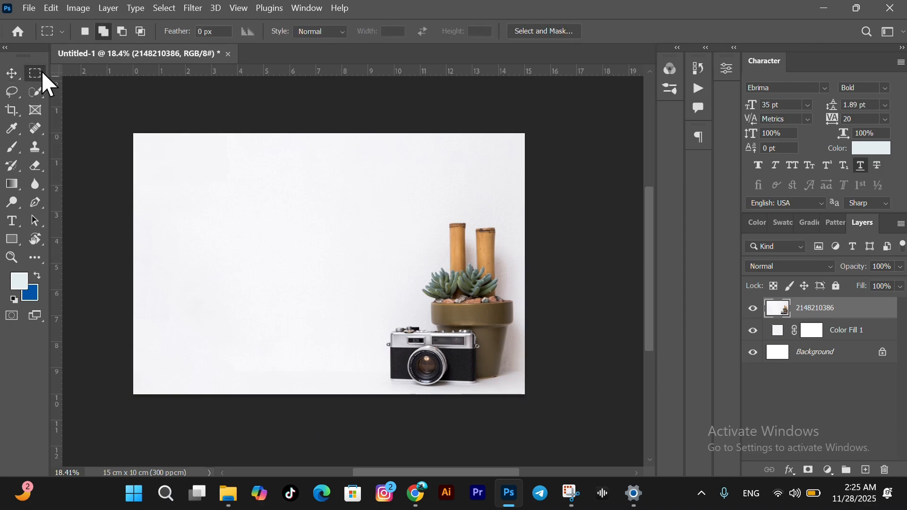
Draw an elliptical marquee selection with 0 px feather around the camera in the vintage camera and laptop photo
right_click(43, 72)
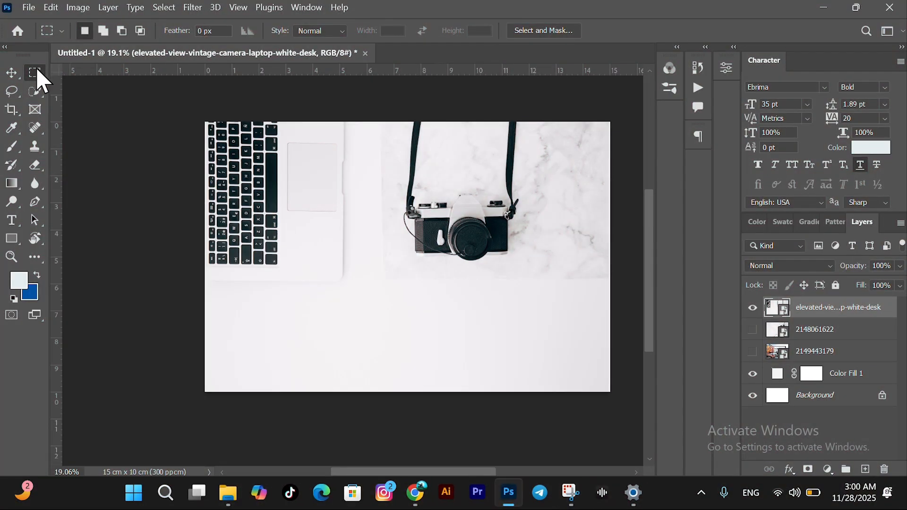
right_click(36, 68)
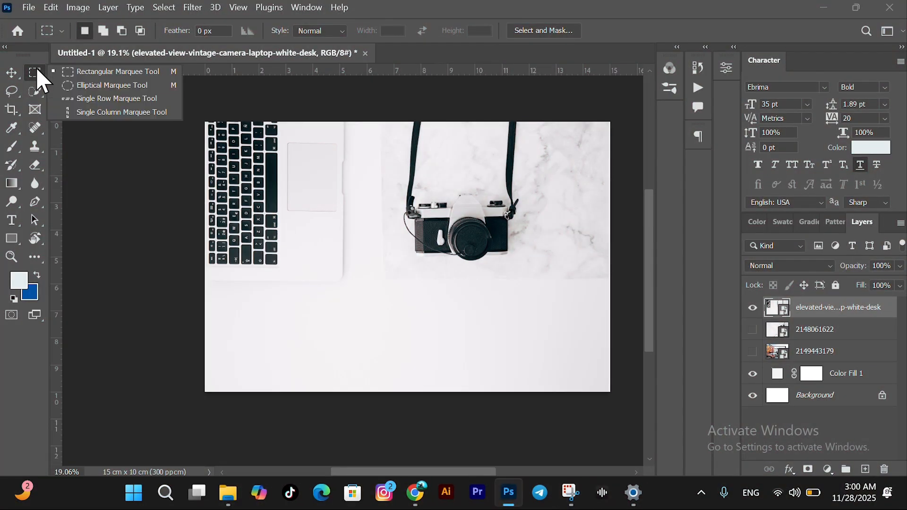
click(137, 86)
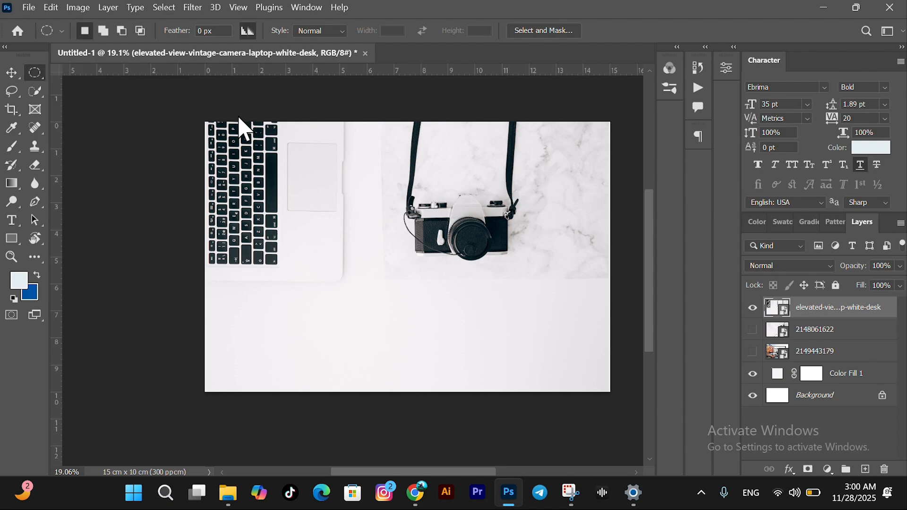
drag(383, 151, 598, 312)
Make a single-row marquee selection across the laptop trackpad and camera straps, about 1.4 cm below the canvas's upper edge
right_click(35, 73)
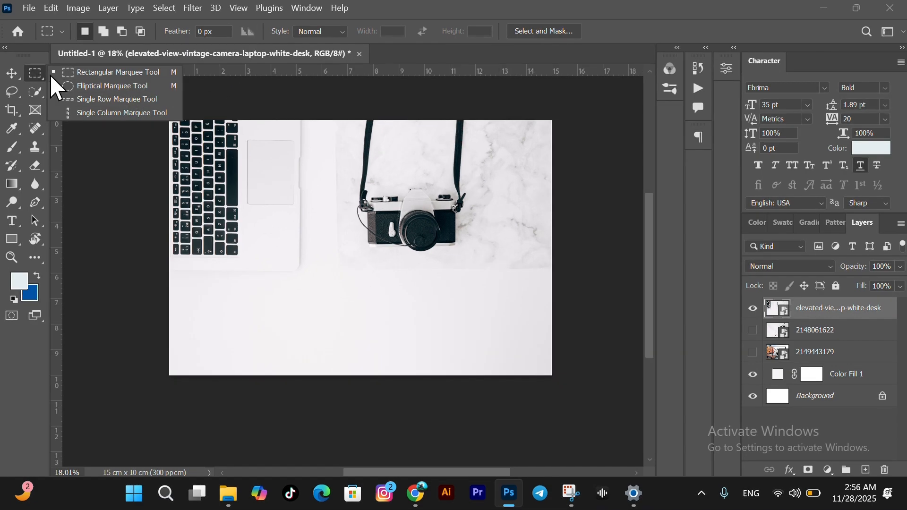
click(134, 99)
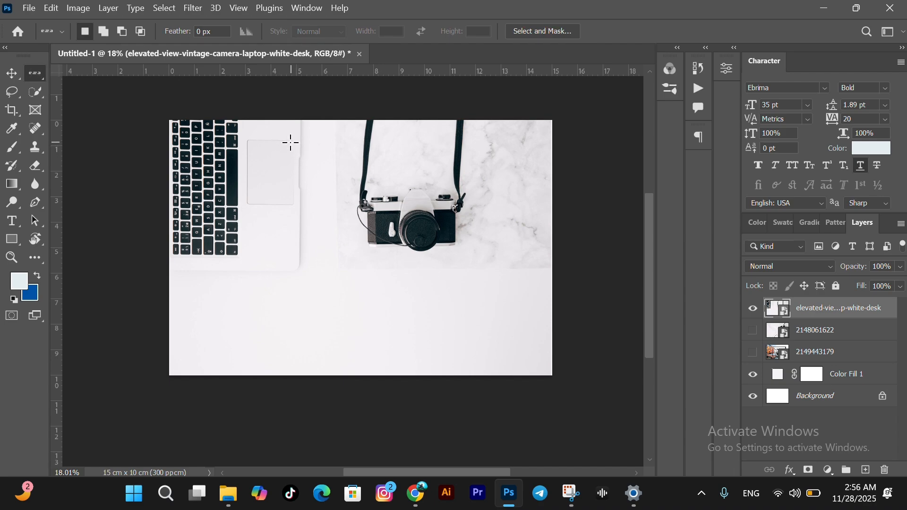
right_click(34, 74)
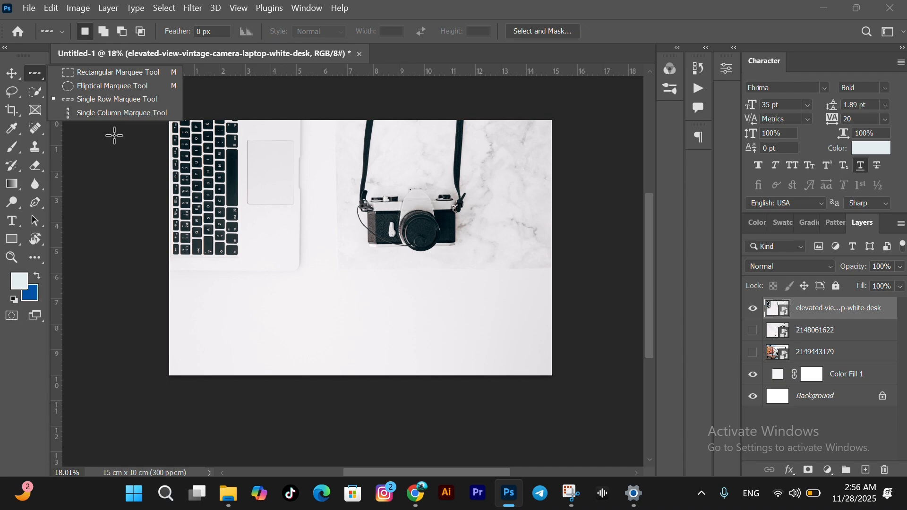
click(152, 100)
click(303, 156)
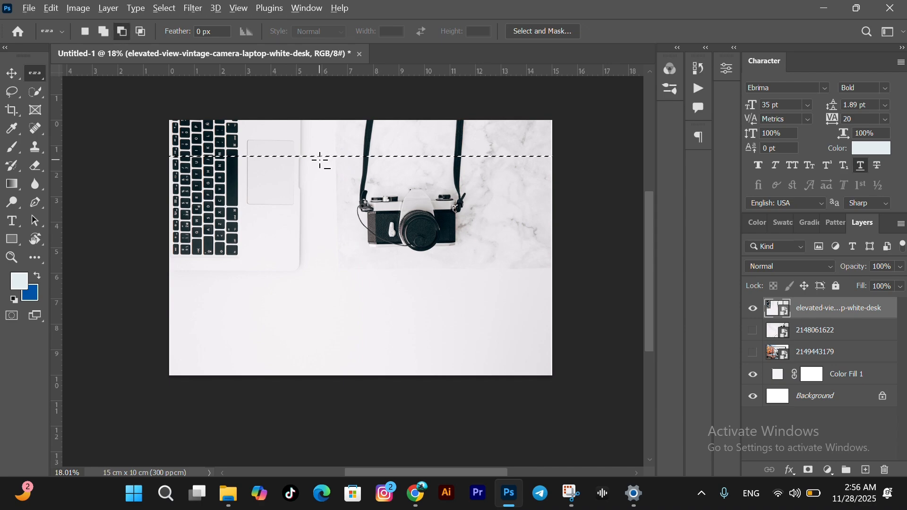
Examine the thickness of the single-row selection at pixel level and its extent across the whole photo
scroll(321, 159, up, 5)
scroll(319, 161, up, 8)
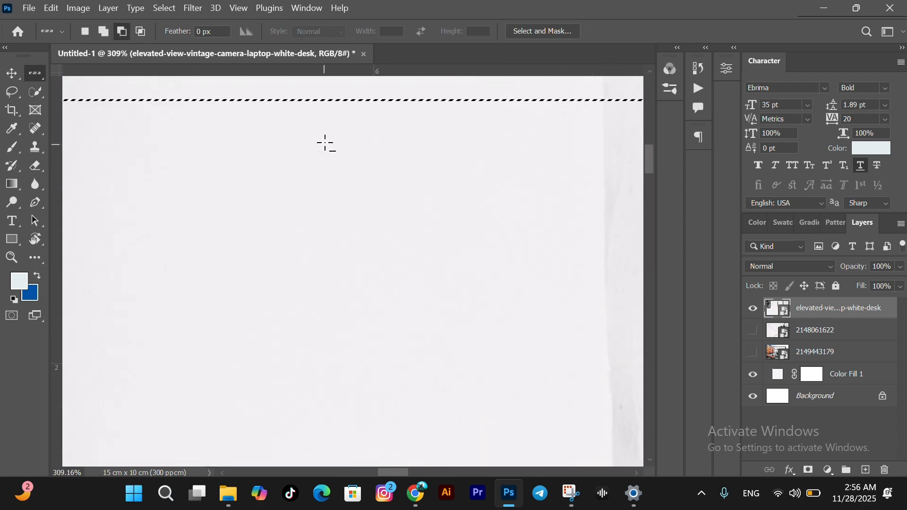
scroll(316, 199, up, 10)
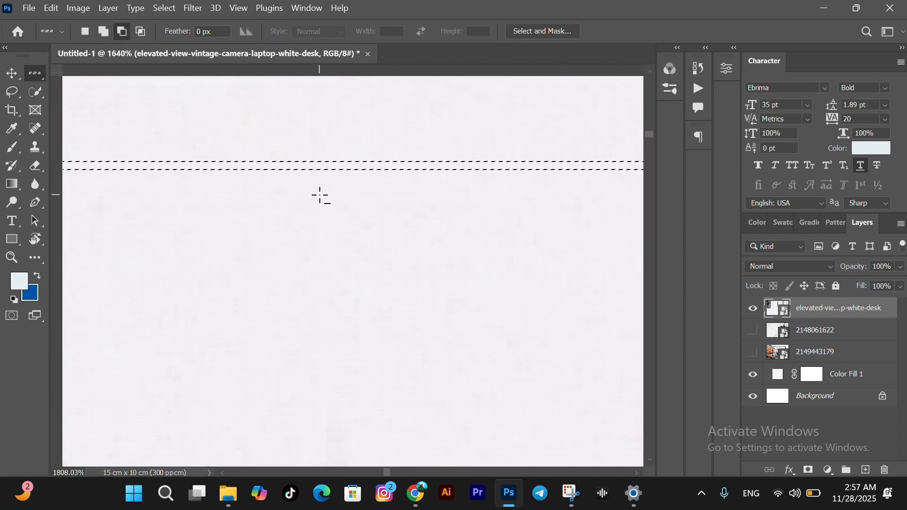
scroll(314, 163, up, 8)
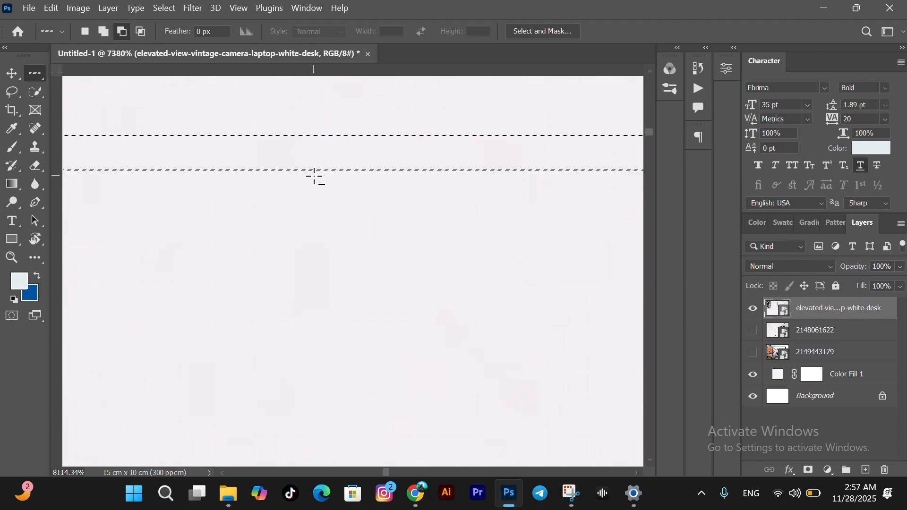
scroll(338, 143, down, 10)
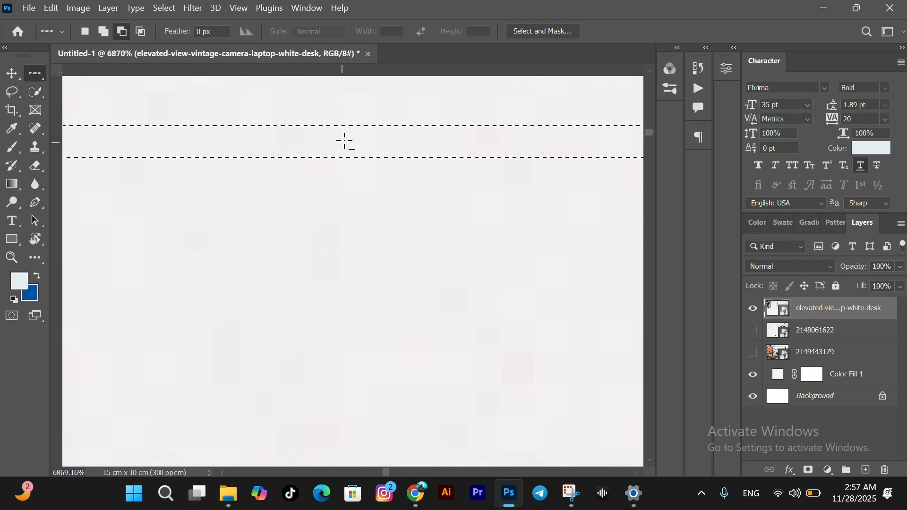
scroll(348, 141, down, 8)
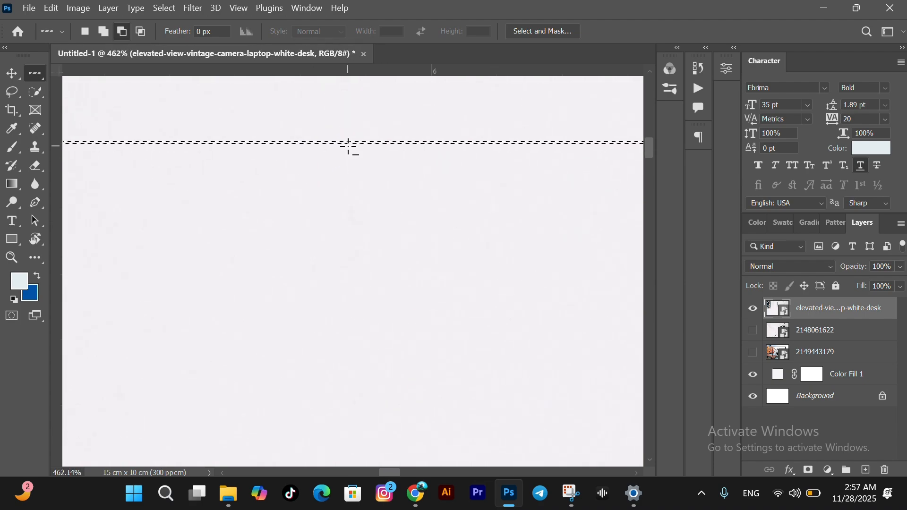
scroll(350, 150, down, 2)
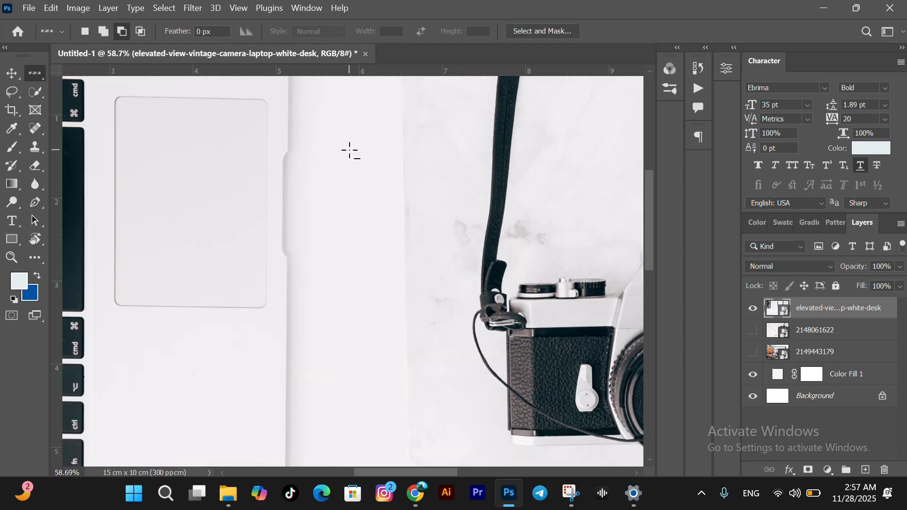
scroll(348, 151, up, 7)
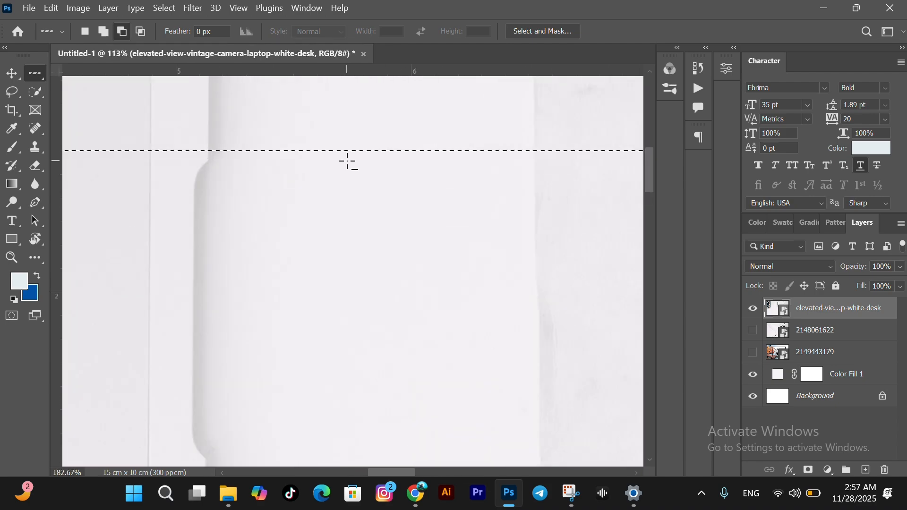
scroll(349, 162, up, 3)
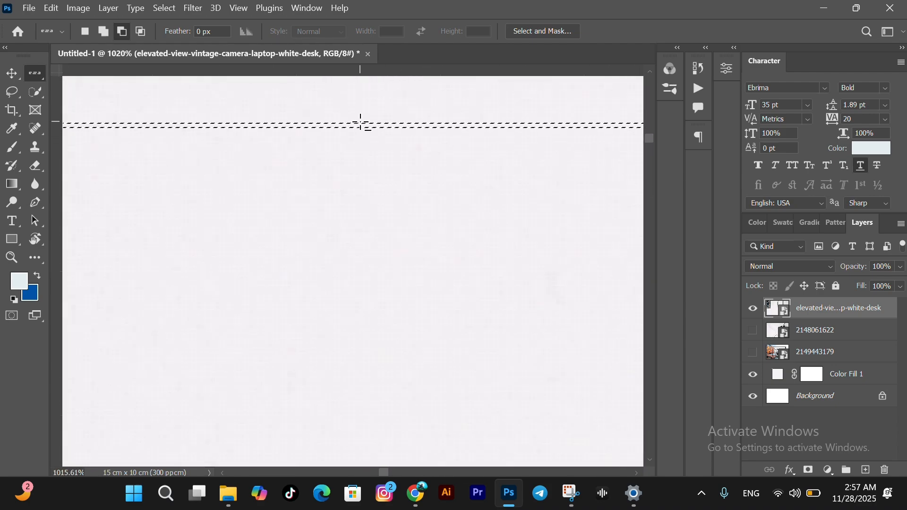
scroll(363, 129, down, 10)
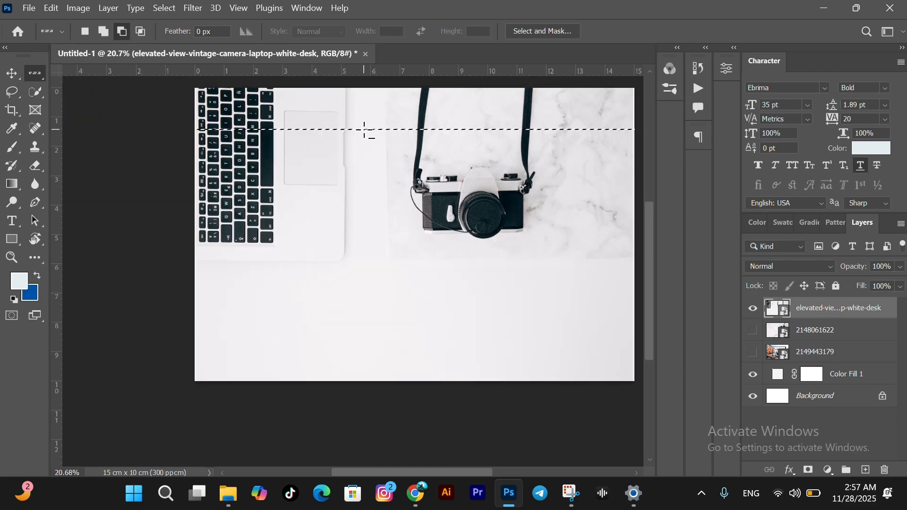
scroll(365, 129, up, 1)
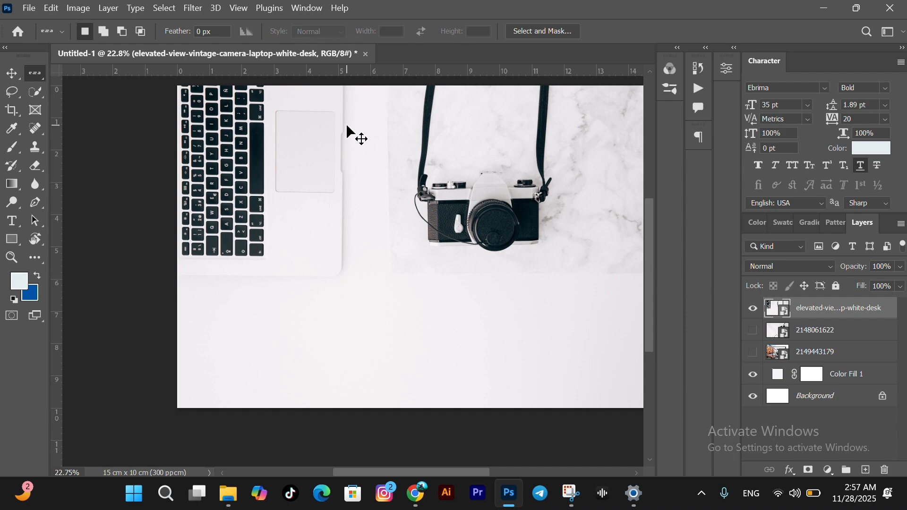
Make a single-column marquee selection between the laptop and the camera, about 5.5 cm across the canvas, and inspect its width
right_click(35, 75)
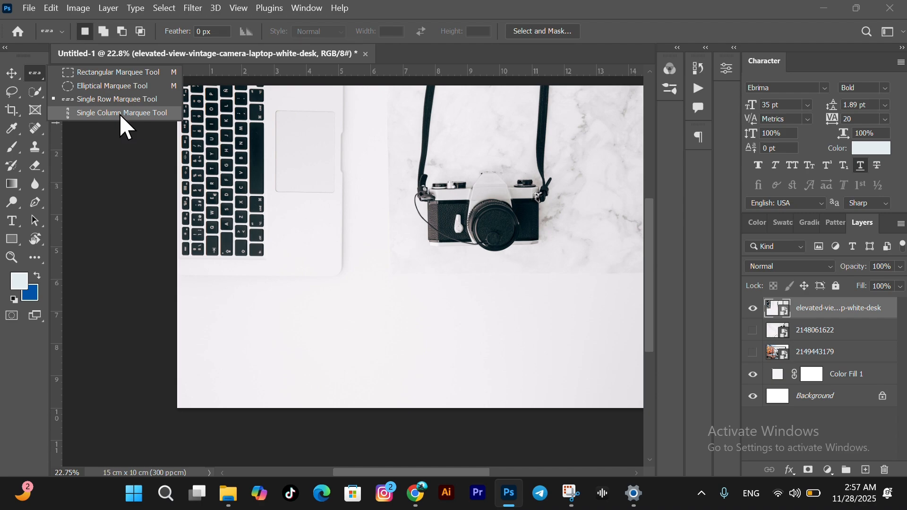
key(Escape)
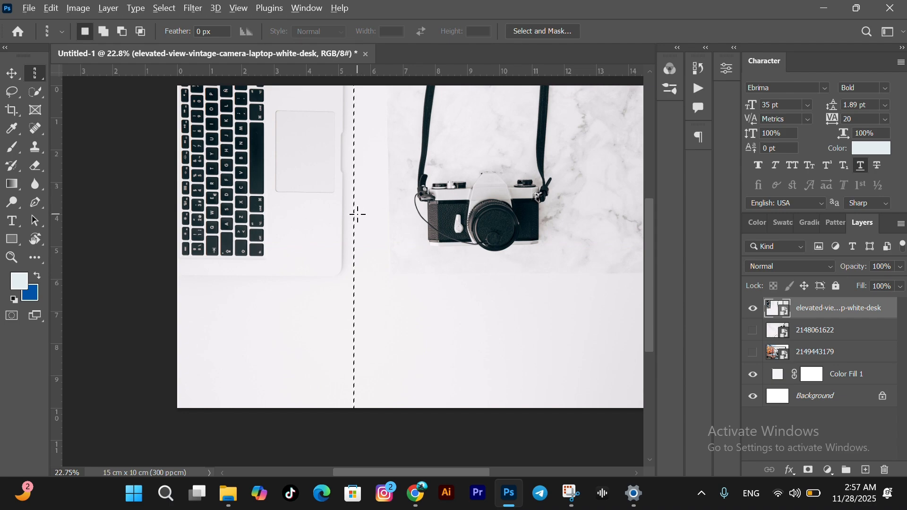
alt+scroll(358, 214, up, 10)
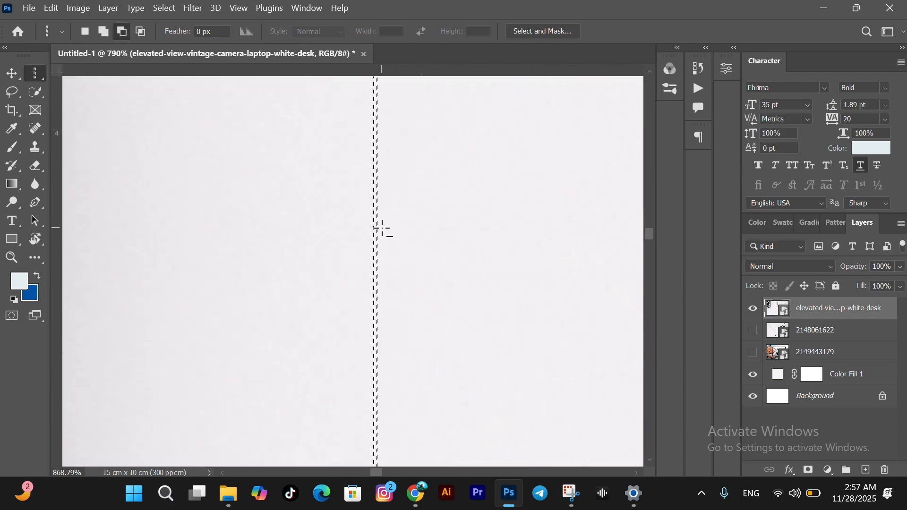
alt+scroll(382, 229, up, 8)
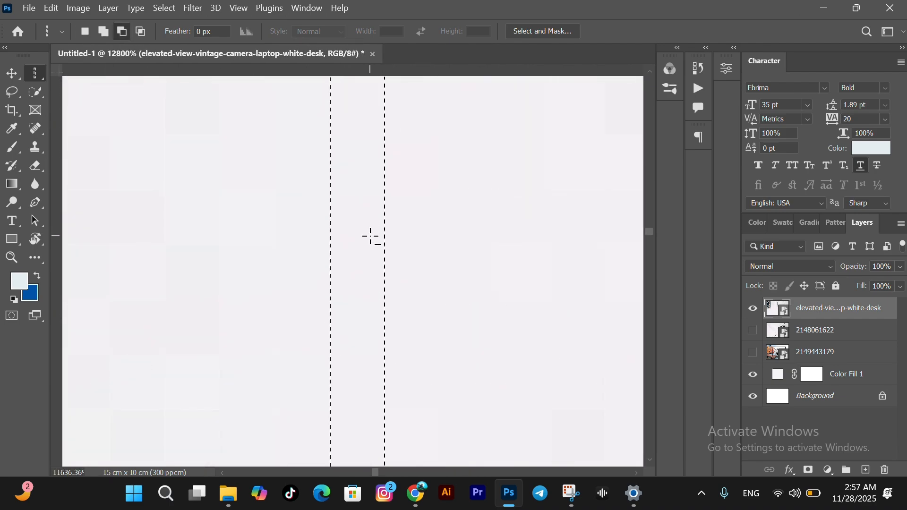
scroll(361, 236, down, 10)
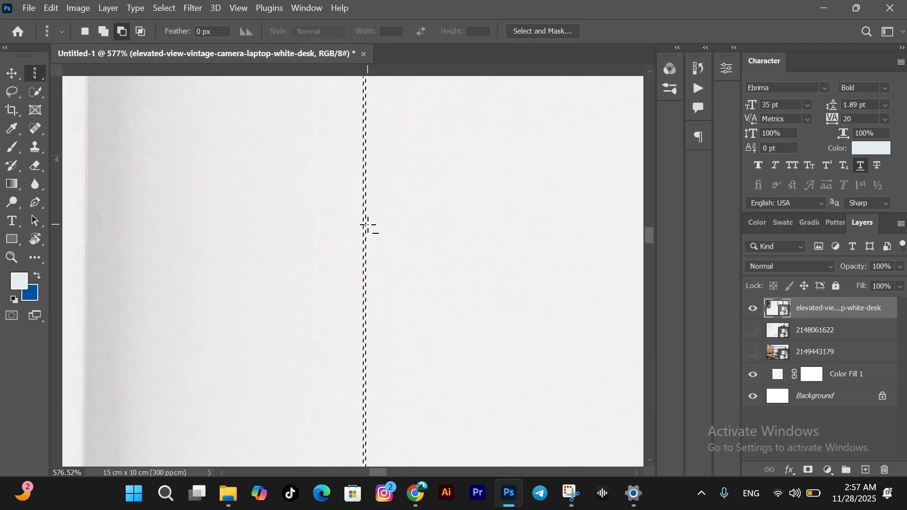
alt+scroll(368, 226, down, 8)
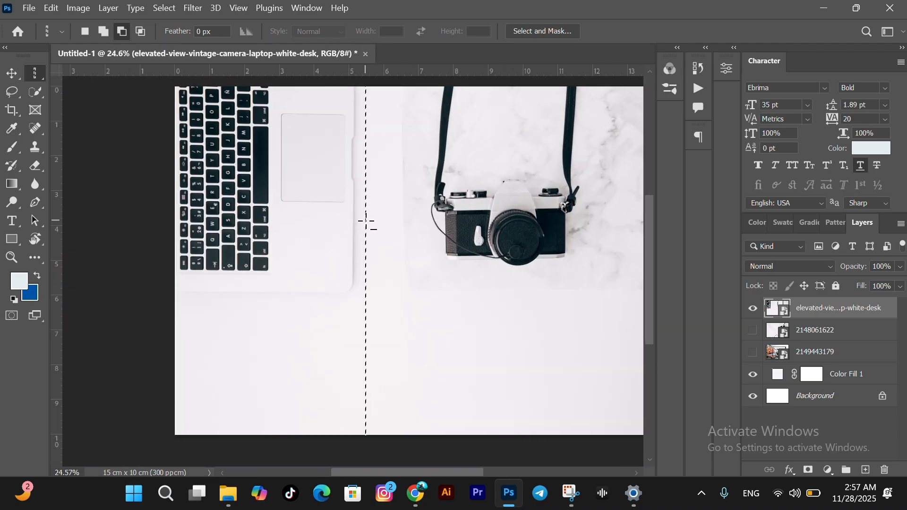
alt+scroll(362, 256, up, 3)
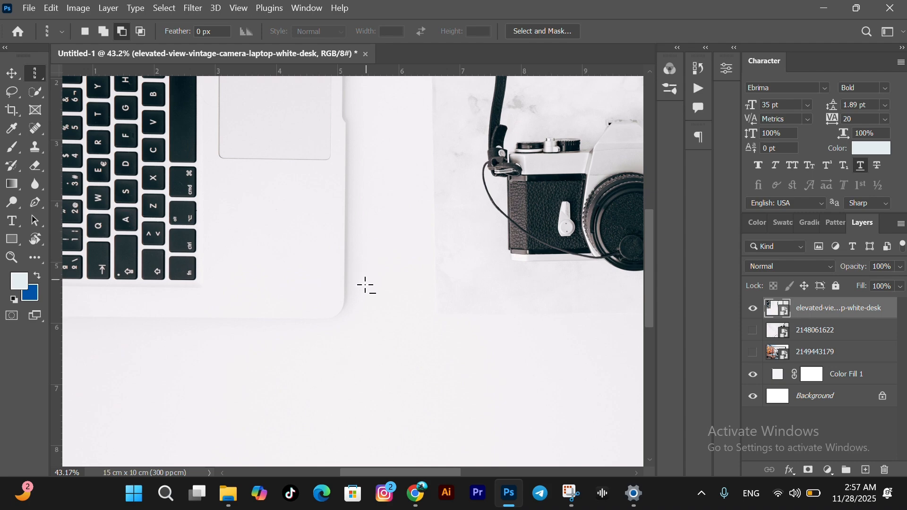
Examine the single-column selection's width at pixel level and clear the selection
scroll(366, 286, up, 10)
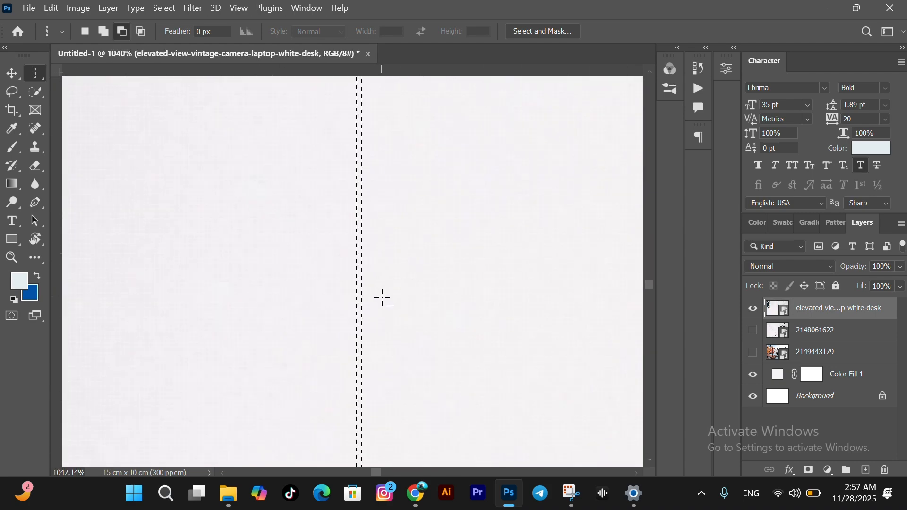
scroll(383, 298, up, 5)
scroll(345, 293, down, 10)
scroll(345, 290, down, 4)
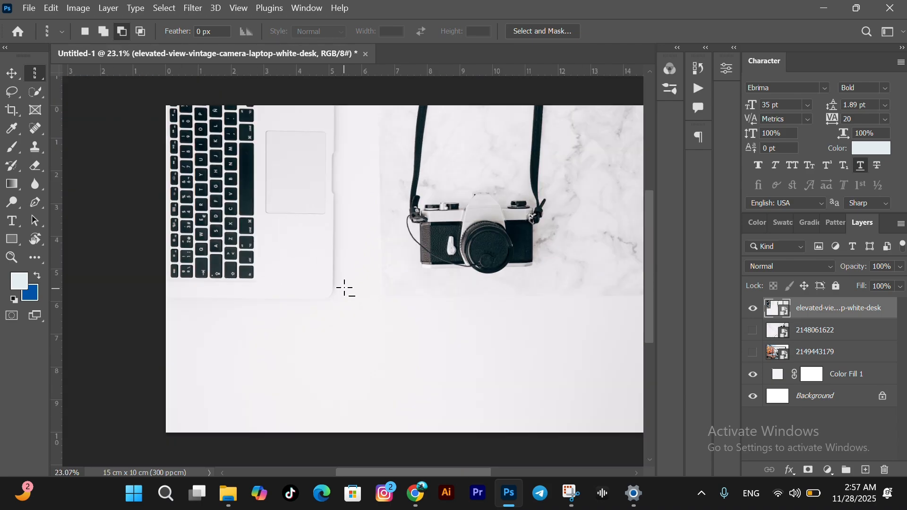
key(ctrl+d)
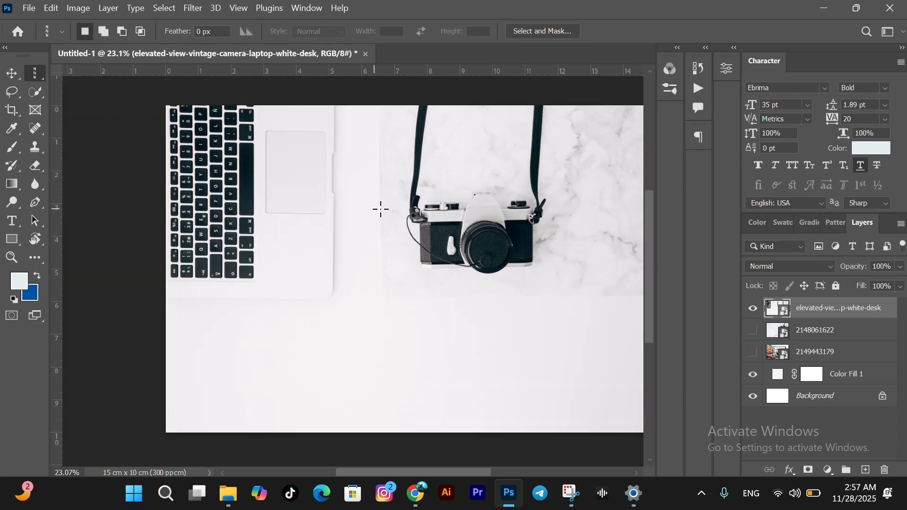
scroll(391, 203, down, 1)
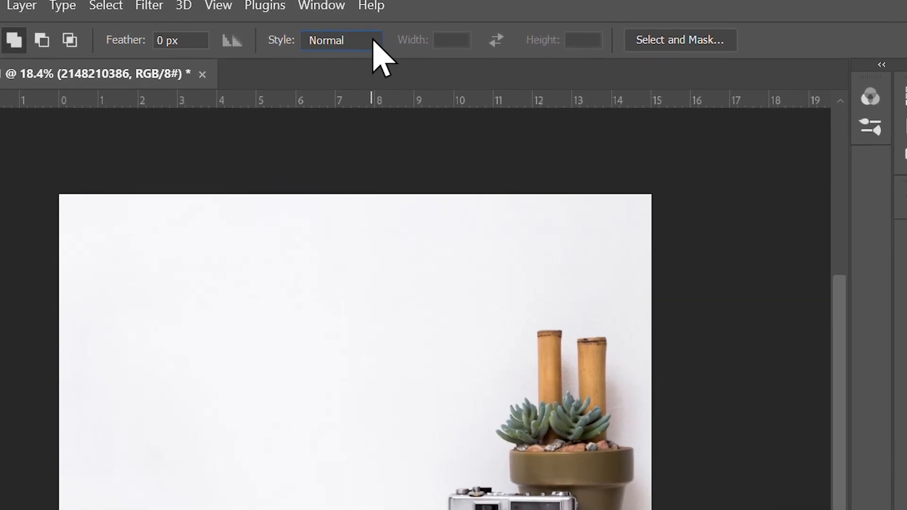
Draw a Normal-style rectangular marquee about 5.9 by 7.9 cm around the camera and most of the potted plant, and deselect it
click(366, 38)
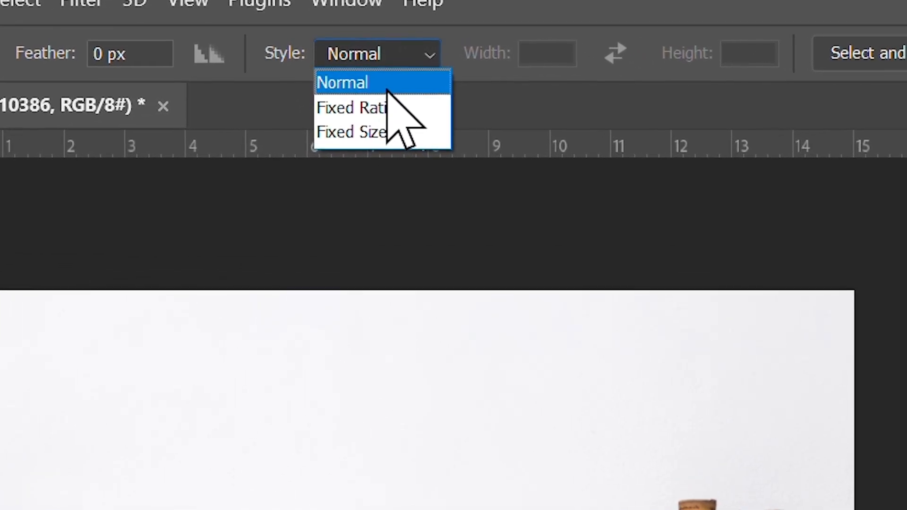
click(390, 90)
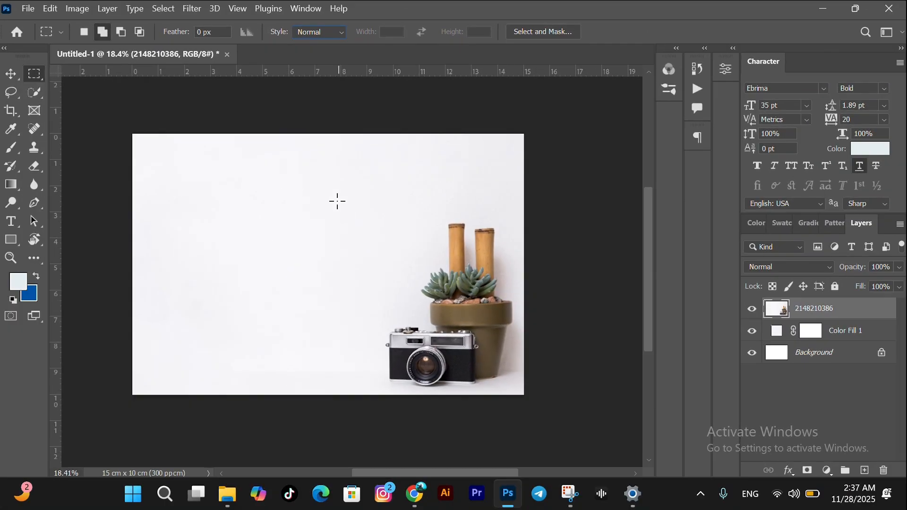
drag(348, 182, 486, 308)
drag(495, 321, 503, 387)
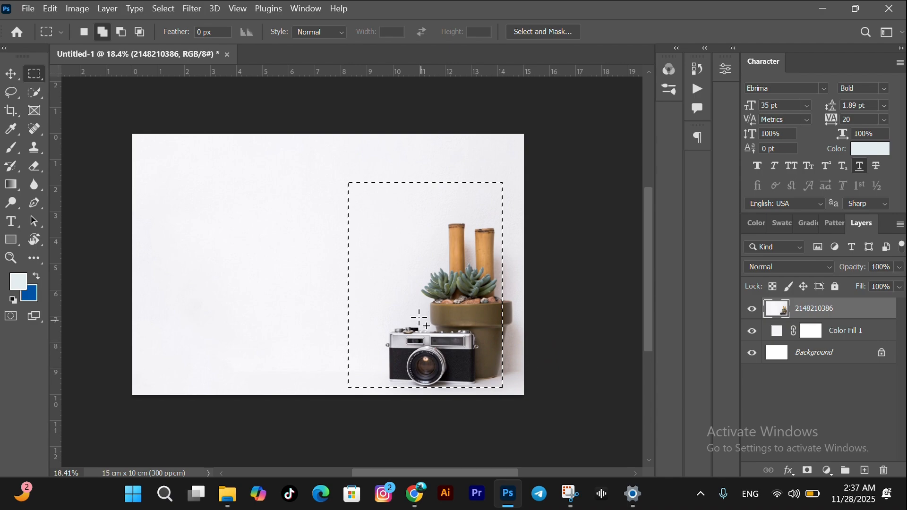
key(ctrl+d)
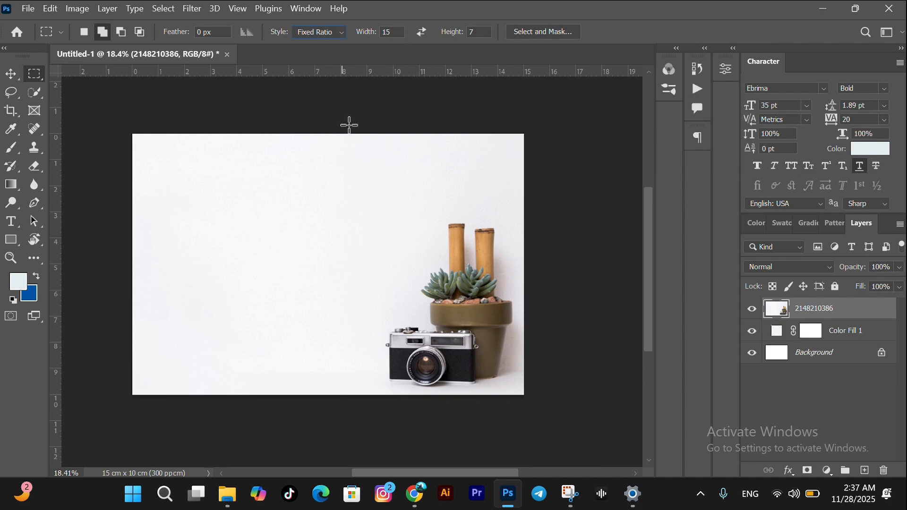
Draw a Fixed Ratio rectangular marquee of 15 to 7, about 7 cm wide, on the blank wall area, and deselect it
drag(215, 149, 398, 236)
click(400, 235)
key(ctrl+d)
Place a Fixed Size rectangular selection of 120 by 64 px near the top of the taller bamboo stem
click(333, 34)
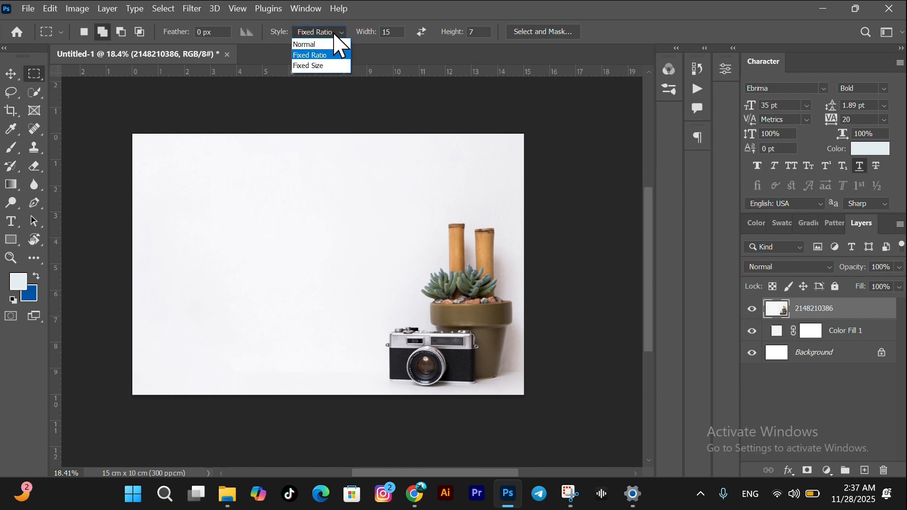
click(315, 66)
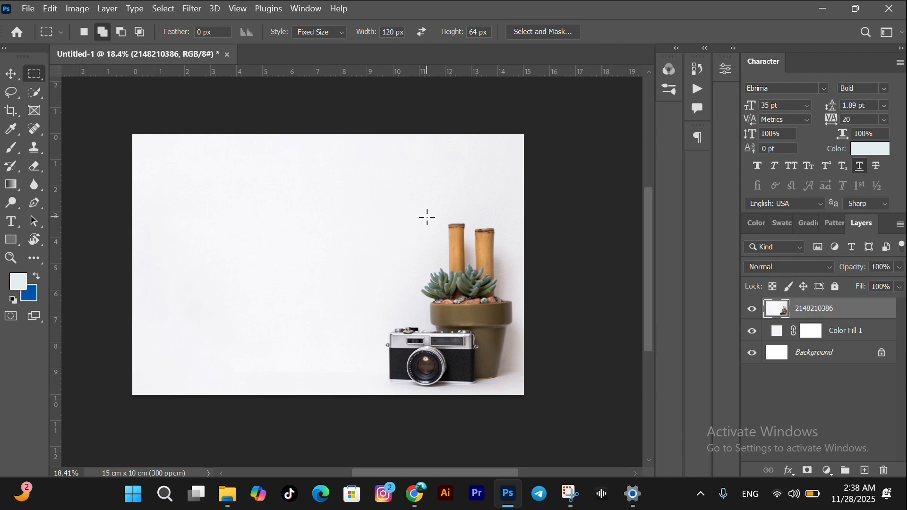
drag(468, 241, 456, 234)
Examine the fixed-size selection on the bamboo stem up close and compare it with the whole photo
scroll(469, 252, up, 3)
scroll(469, 248, up, 10)
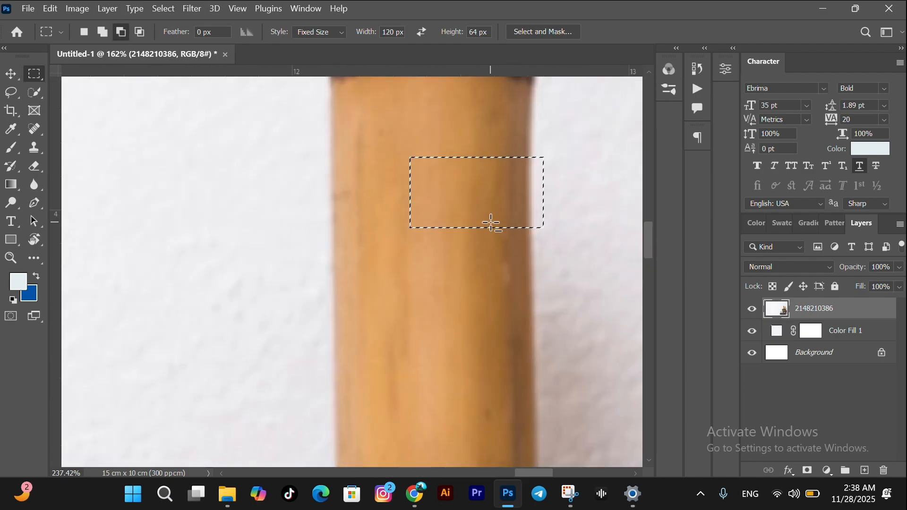
scroll(492, 221, down, 7)
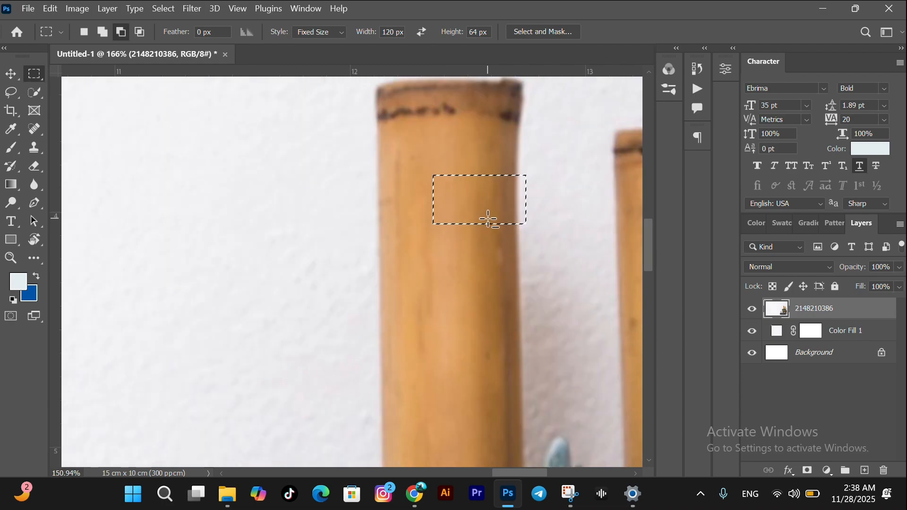
scroll(488, 218, down, 4)
scroll(486, 216, up, 2)
scroll(485, 215, down, 2)
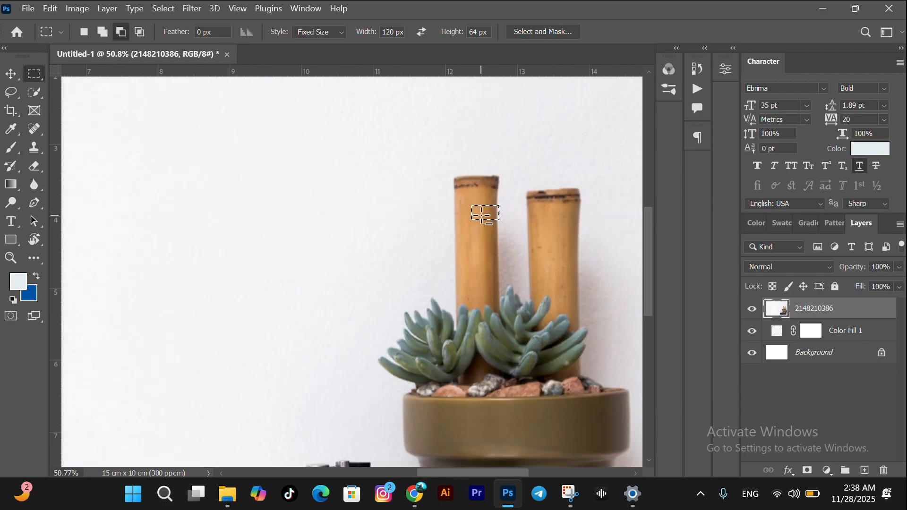
scroll(484, 213, down, 3)
scroll(485, 211, up, 4)
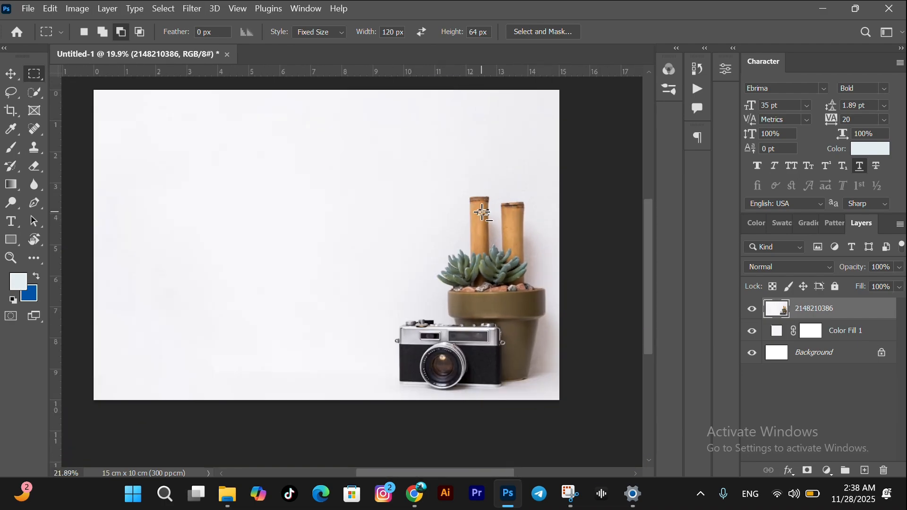
scroll(485, 211, up, 3)
scroll(485, 211, down, 5)
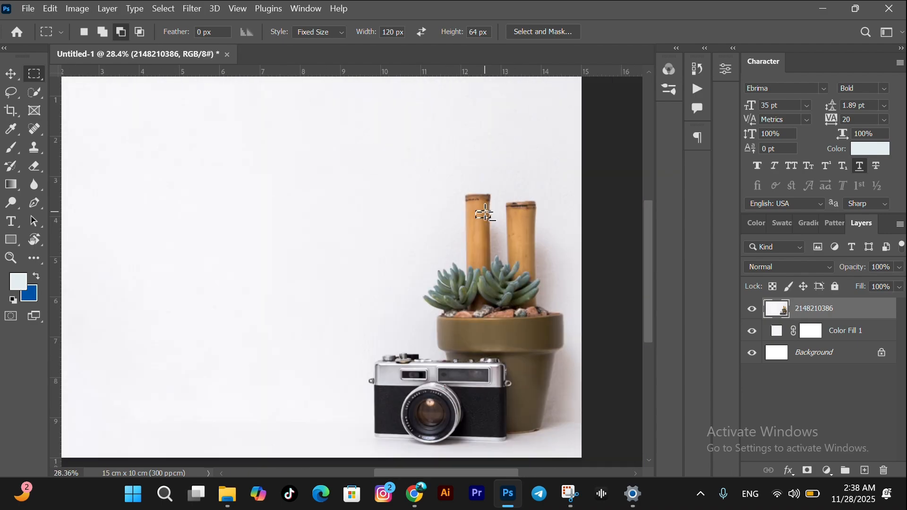
scroll(485, 211, up, 1)
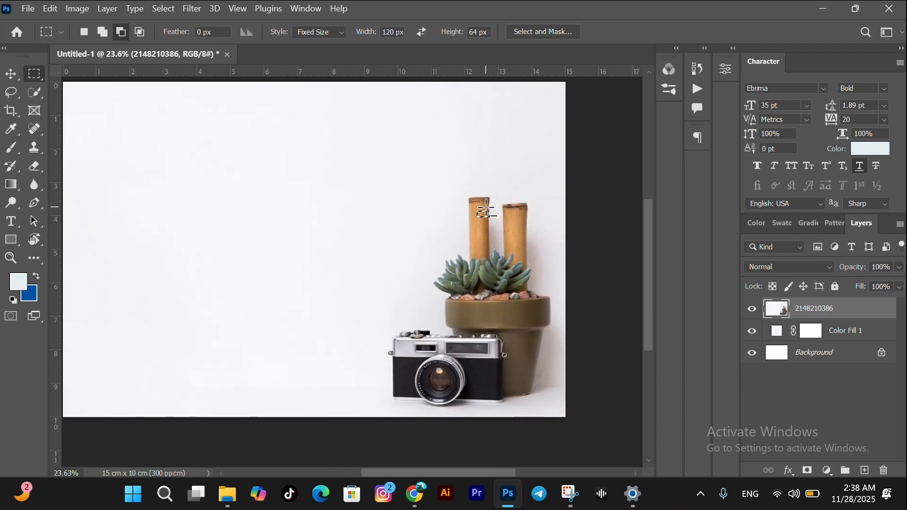
click(309, 34)
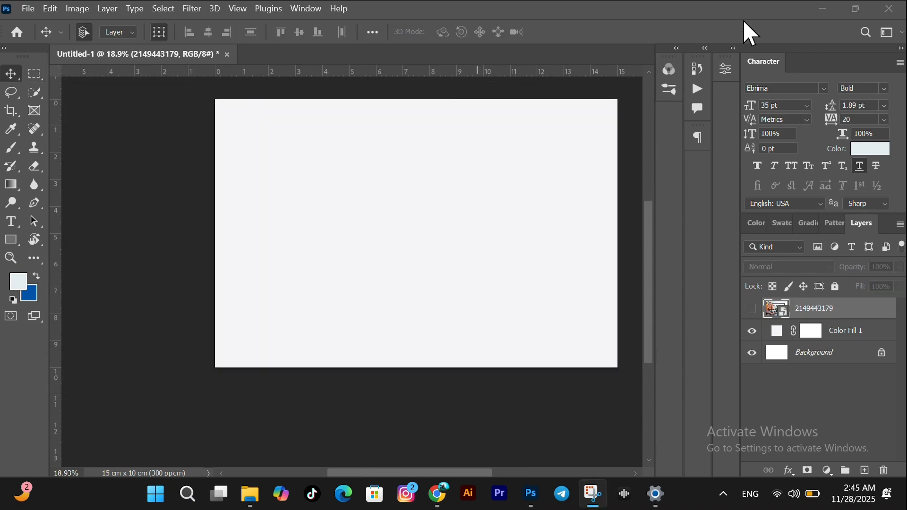
right_click(34, 73)
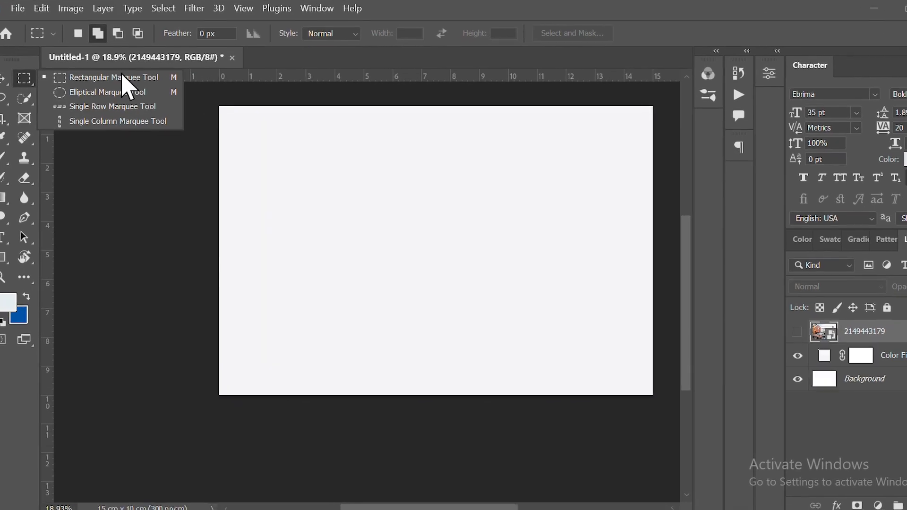
click(328, 73)
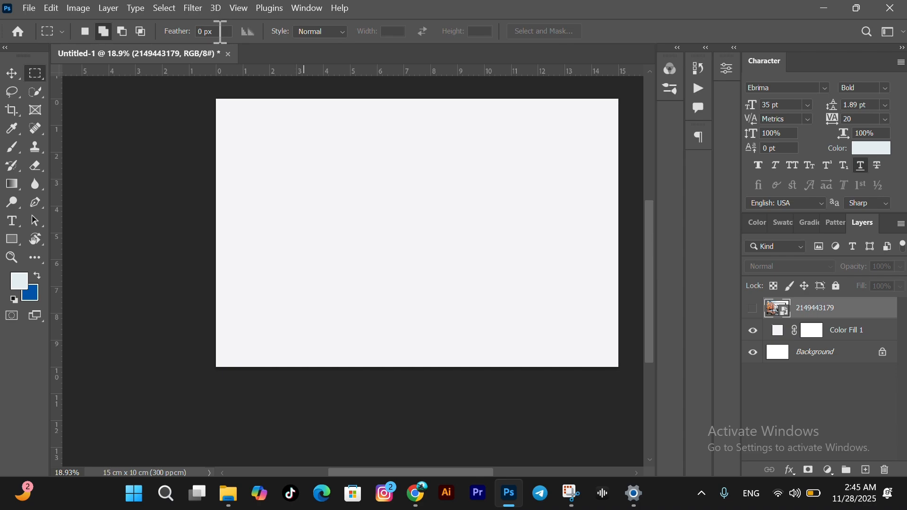
click(228, 494)
drag(265, 137, 427, 265)
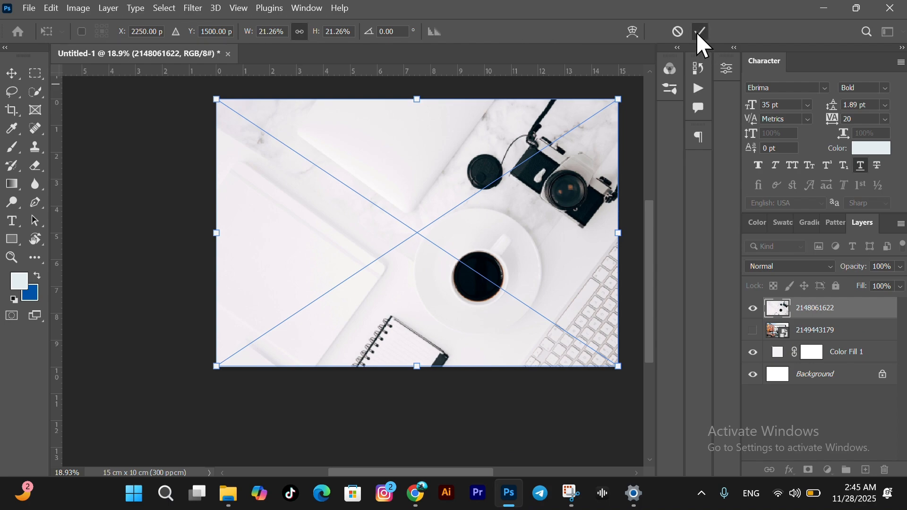
click(700, 33)
scroll(506, 291, up, 3)
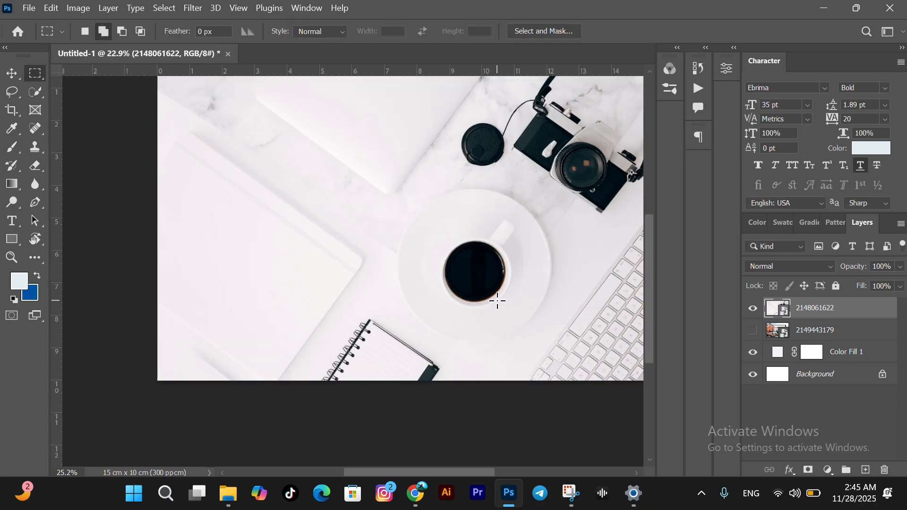
scroll(475, 325, down, 3)
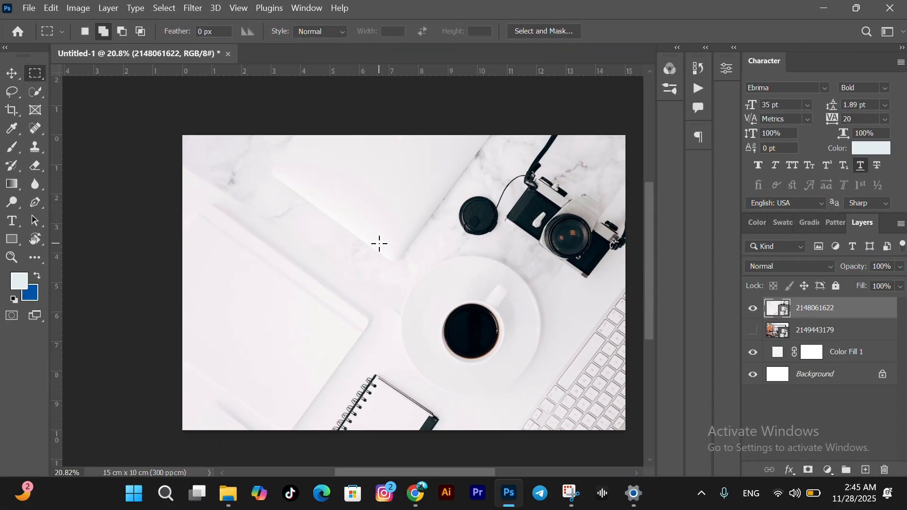
Select the coffee cup and saucer with a rectangular marquee about 5.1 by 4.9 cm and copy it to a new layer
drag(403, 262, 587, 430)
drag(550, 393, 395, 256)
click(502, 339)
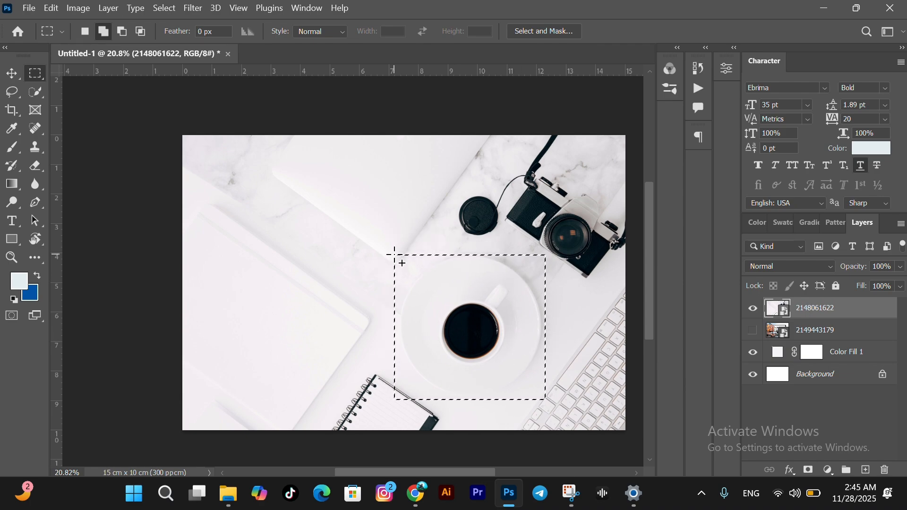
right_click(470, 286)
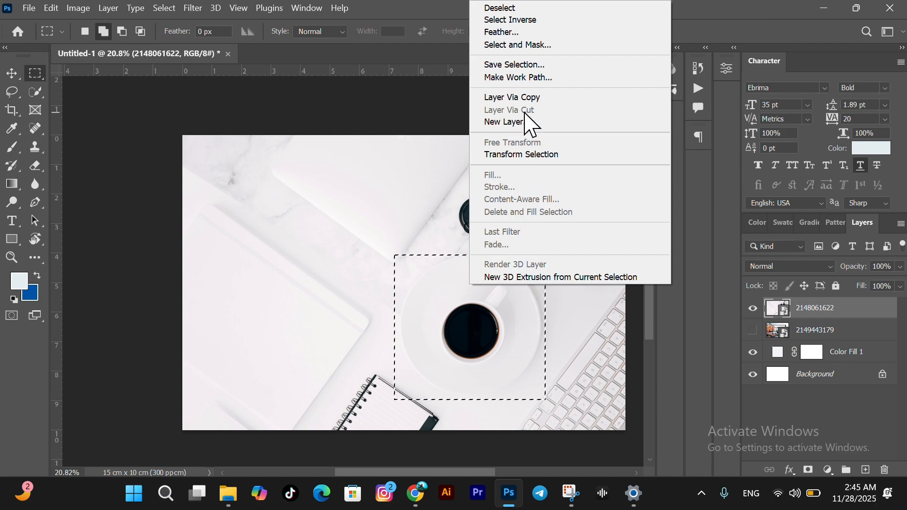
click(528, 97)
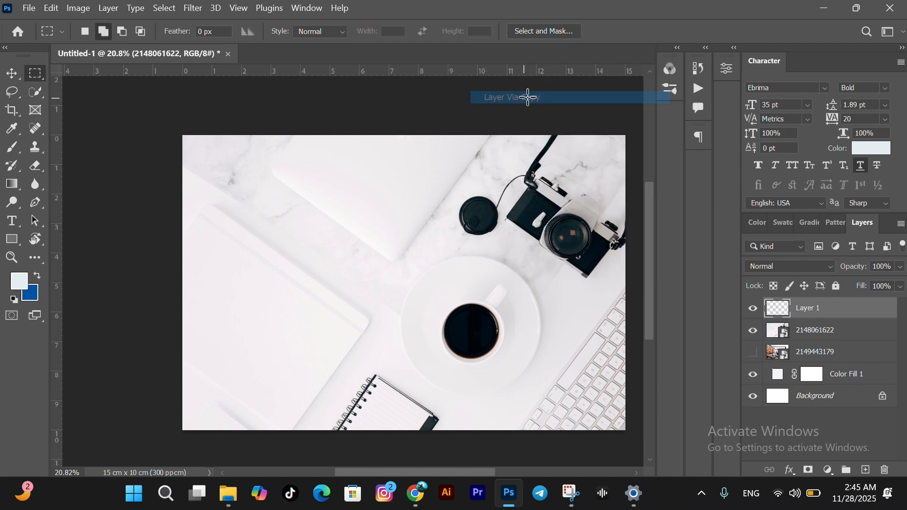
click(754, 331)
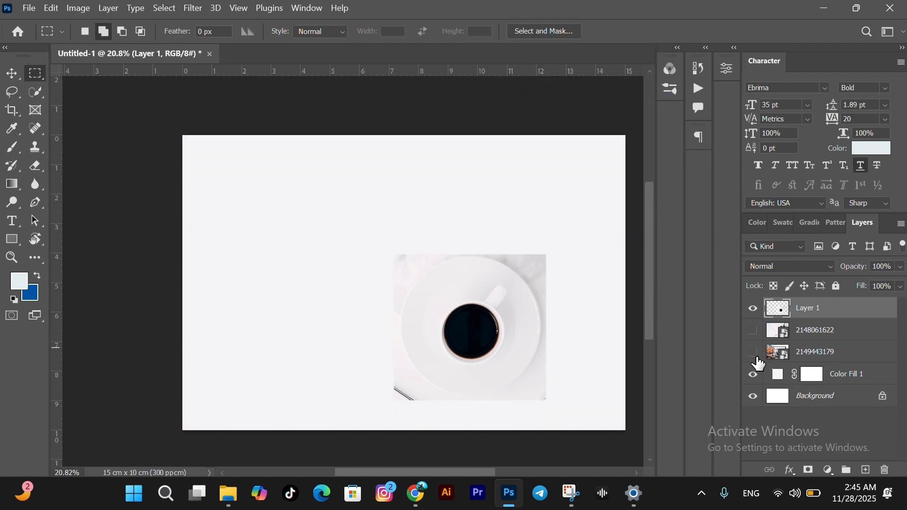
click(754, 353)
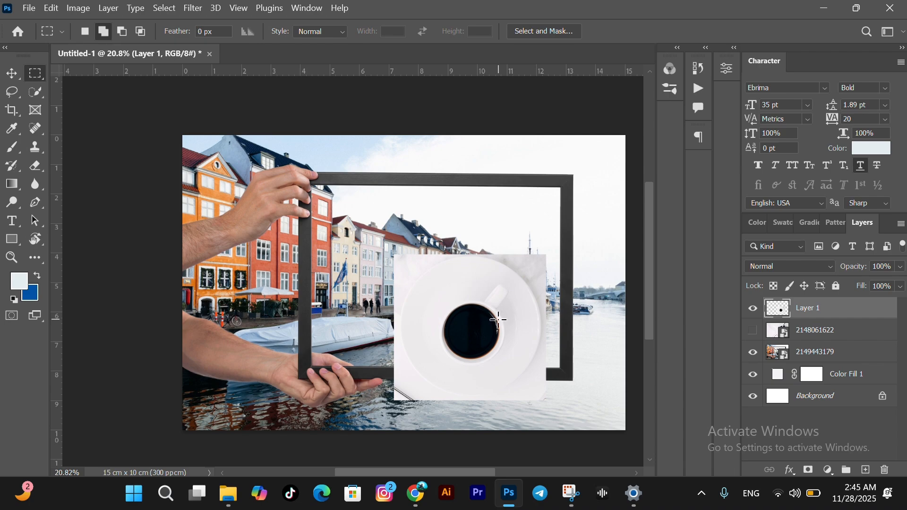
key(v)
drag(485, 315, 437, 283)
scroll(451, 281, up, 8)
scroll(477, 266, down, 4)
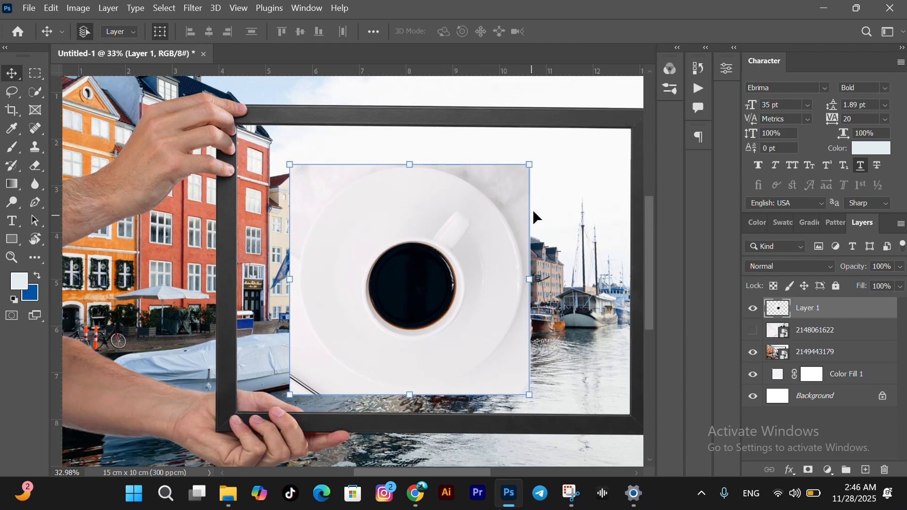
Inspect the copied coffee cup's edges up close and shift it slightly toward the middle of the picture frame
scroll(543, 166, up, 10)
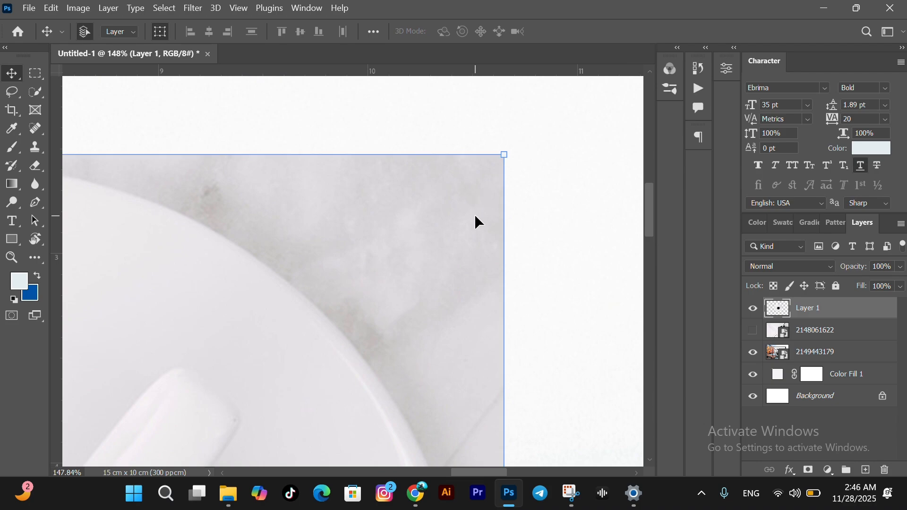
scroll(476, 222, down, 10)
drag(395, 284, 428, 270)
scroll(418, 275, down, 6)
scroll(418, 274, up, 2)
scroll(422, 279, up, 6)
scroll(427, 270, down, 5)
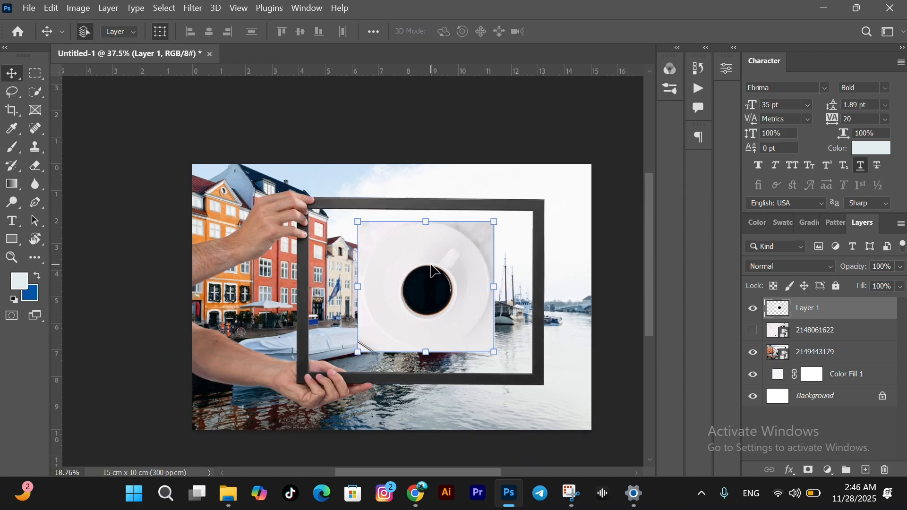
scroll(434, 271, up, 3)
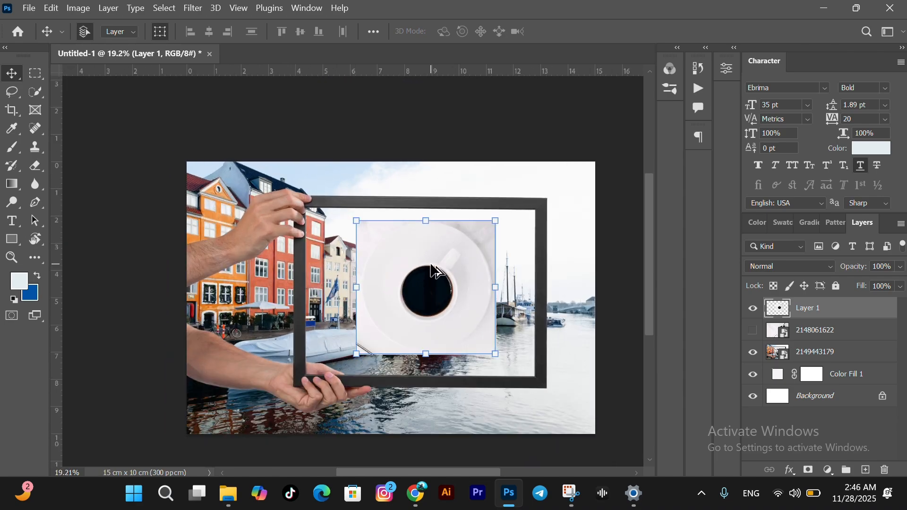
Undo the coffee cup's moves, the layer visibility changes, the layer copy and the rectangular selection
click(33, 76)
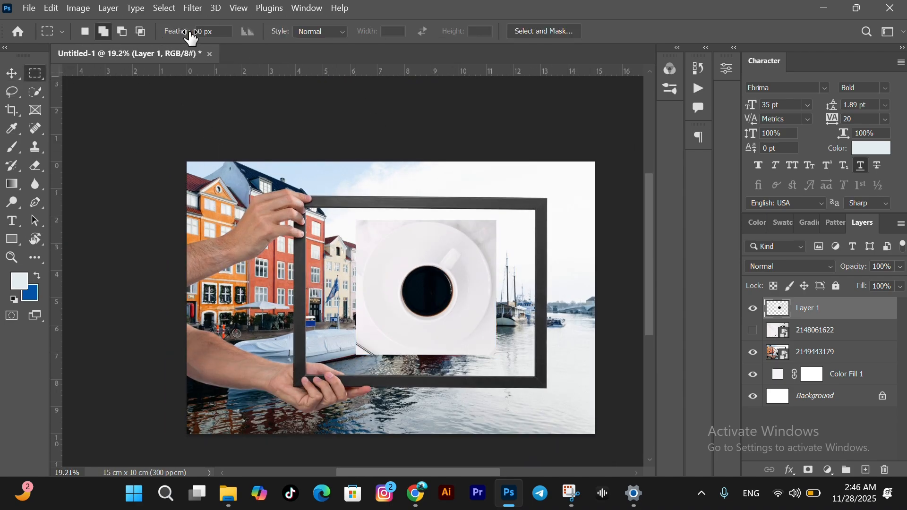
click(211, 32)
double_click(224, 31)
scroll(422, 246, up, 1)
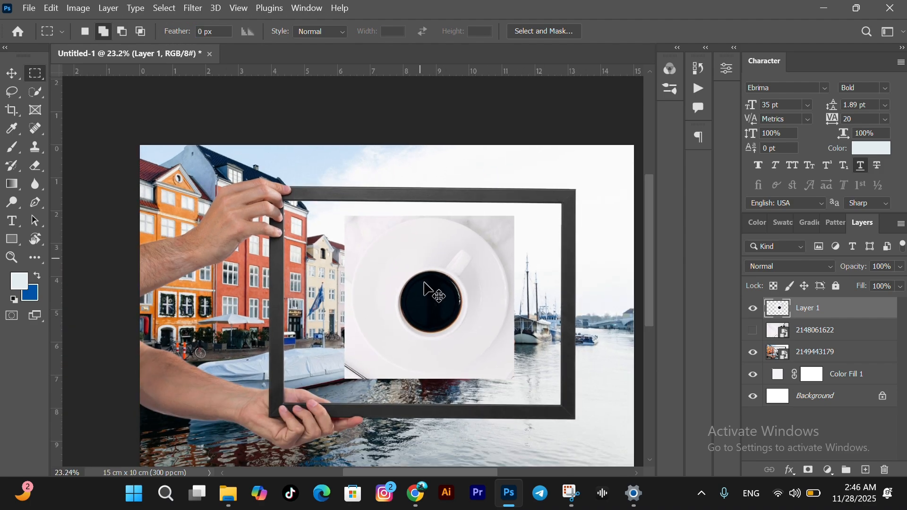
key(ctrl+z)
key(ctrl+z)
key(ctrl+z)
key(ctrl+z)
key(ctrl+z)
key(ctrl+z)
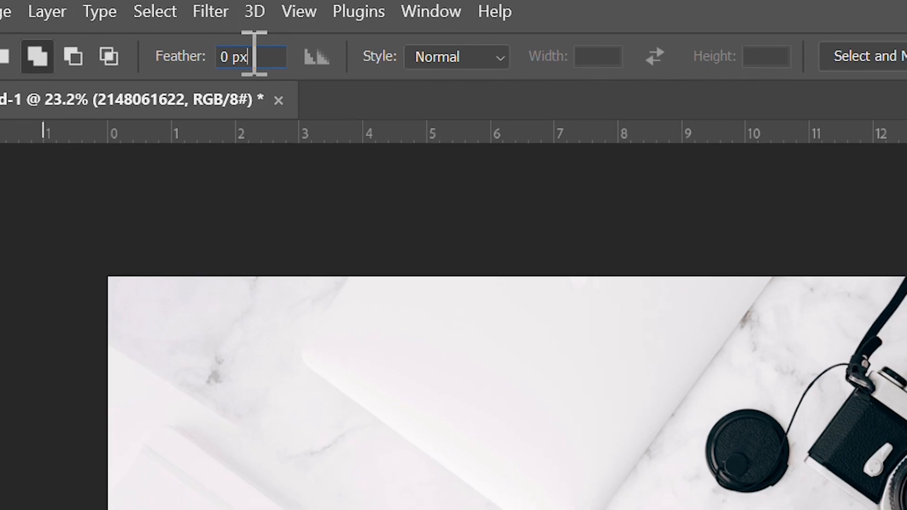
Set the feather to 100 px, marquee the coffee cup and saucer about 5.6 by 5 cm, and copy it to a new layer
click(269, 63)
text(100)
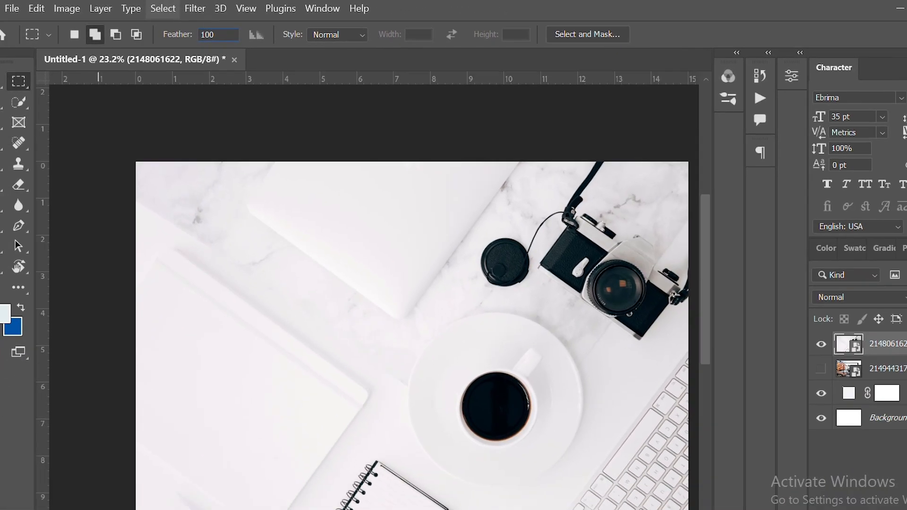
key(Return)
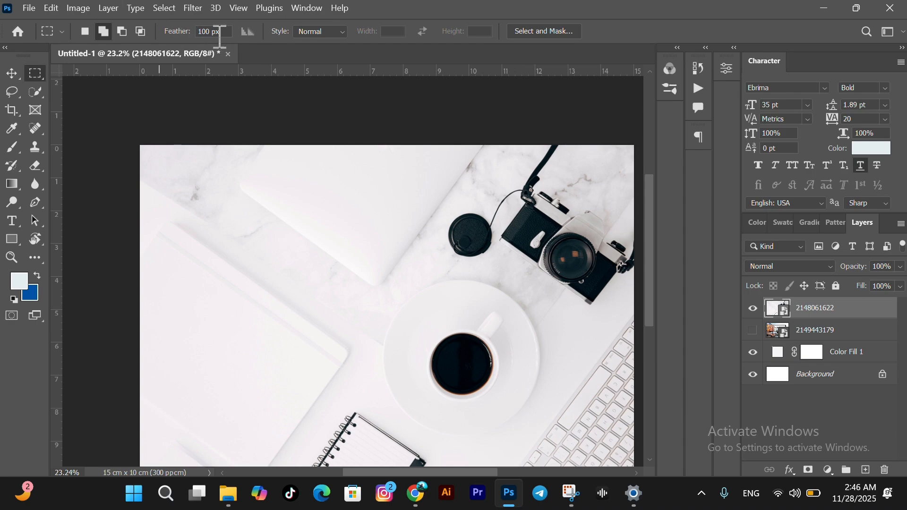
drag(560, 442, 379, 276)
drag(374, 273, 550, 439)
click(375, 274)
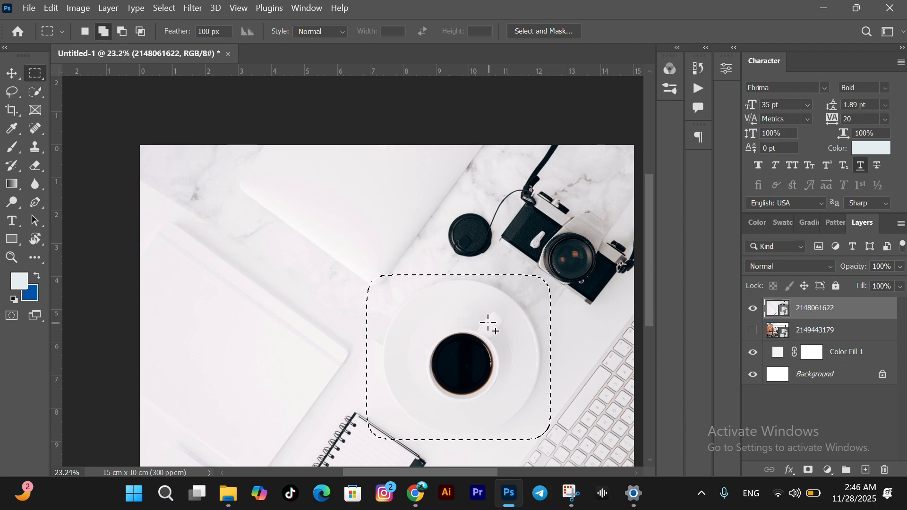
right_click(474, 334)
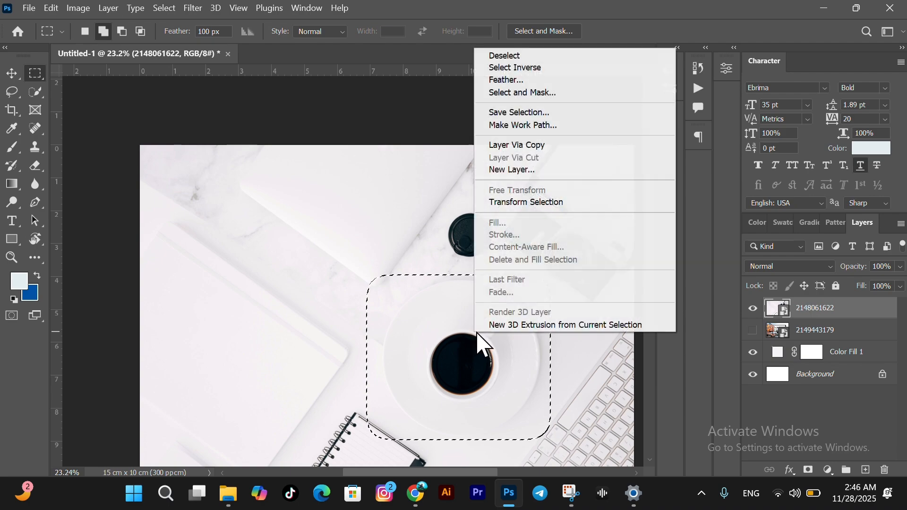
click(527, 145)
click(753, 329)
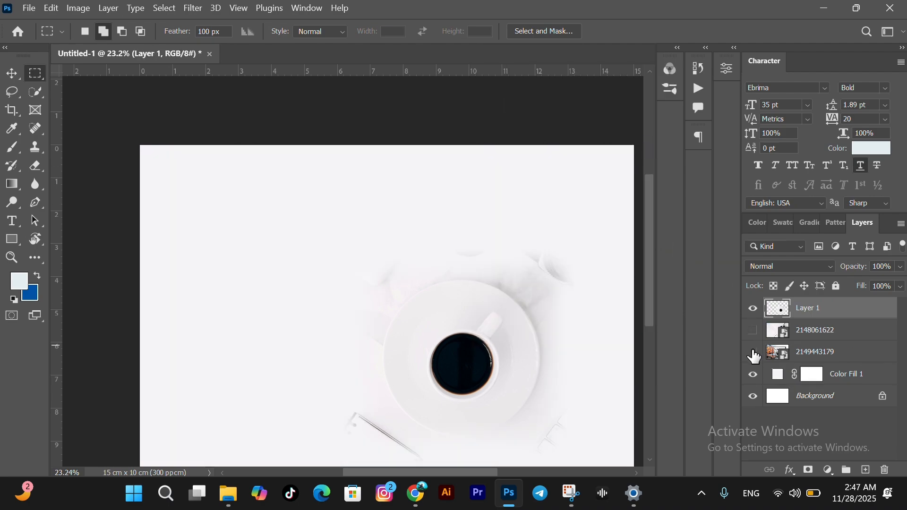
click(753, 353)
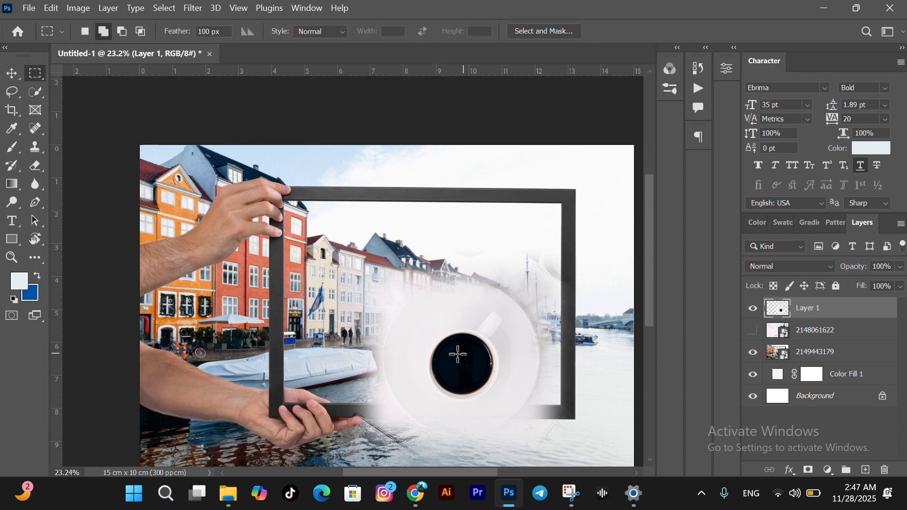
key(v)
drag(477, 367, 461, 306)
Examine up close how the feathered coffee cup's edges blend into the harbor photo inside the frame
scroll(449, 316, up, 3)
scroll(449, 326, down, 2)
scroll(340, 377, up, 4)
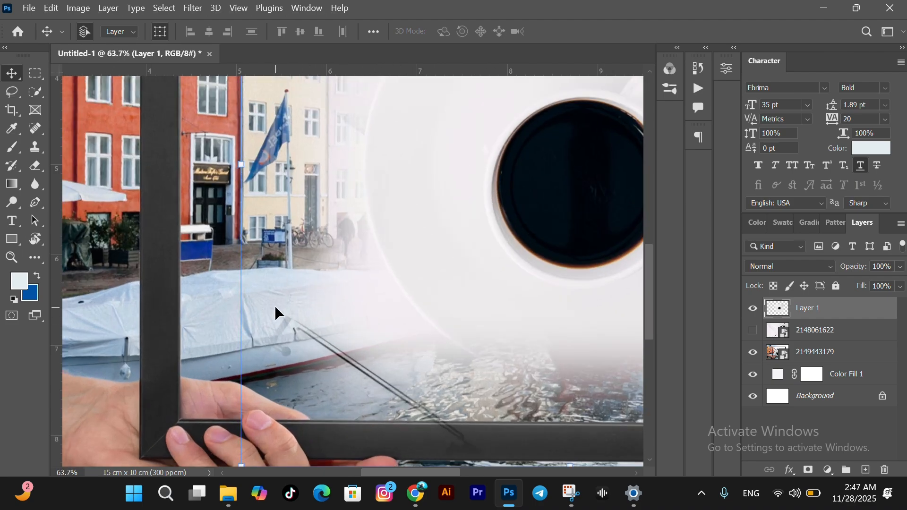
scroll(274, 305, down, 4)
scroll(543, 179, up, 2)
scroll(567, 220, up, 3)
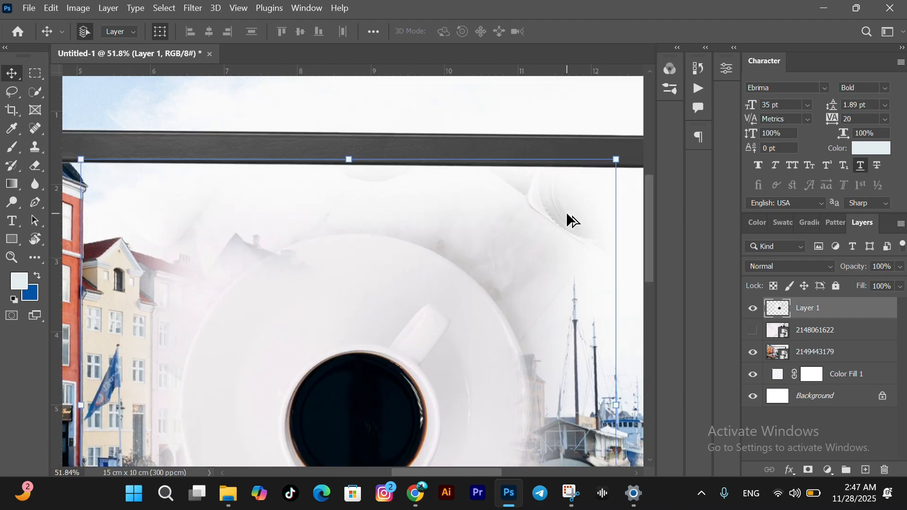
scroll(566, 213, up, 1)
scroll(565, 215, down, 1)
scroll(565, 216, up, 1)
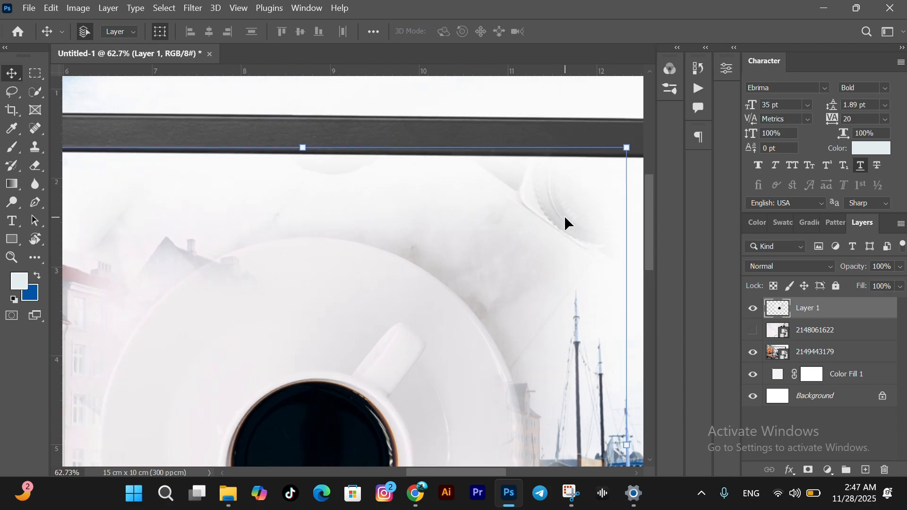
Reposition the feathered coffee cup near the middle of the picture frame's opening
drag(454, 243, 424, 198)
scroll(421, 247, down, 5)
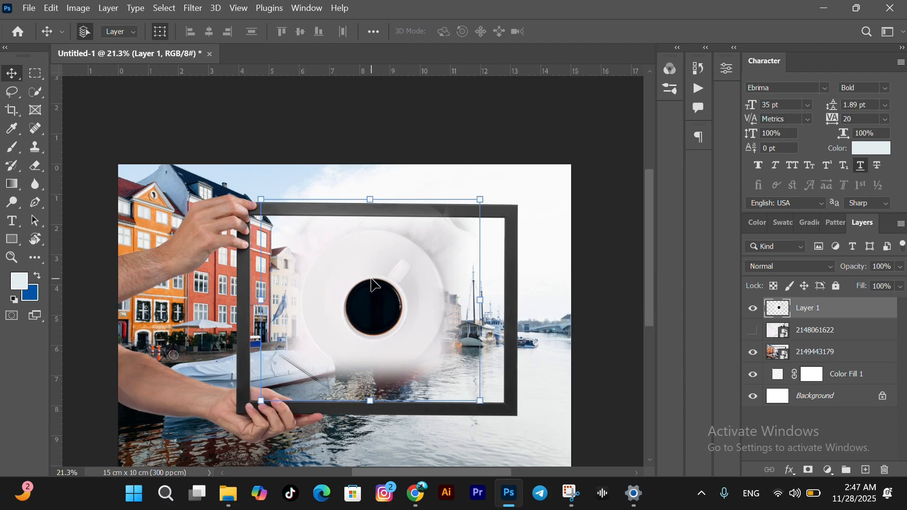
mouse_move(372, 279)
mouse_down()
mouse_move(358, 290)
mouse_move(373, 296)
mouse_up()
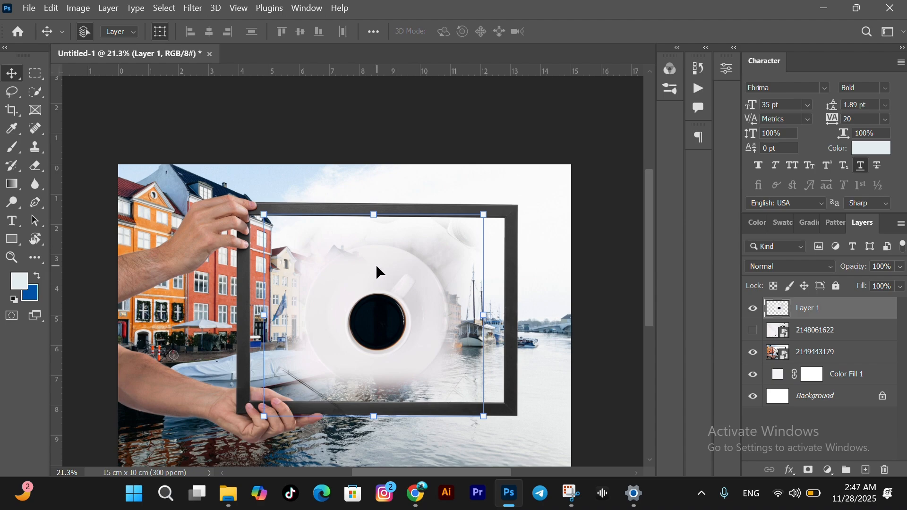
Draw a new rectangular marquee about 9.1 by 7.5 cm spanning the laptop's trackpad and the camera
key(m)
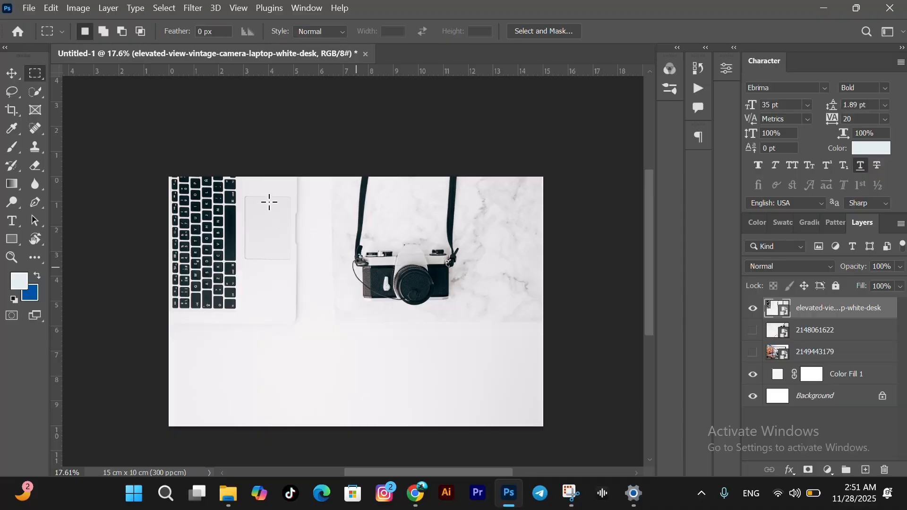
drag(169, 177, 343, 350)
click(284, 239)
drag(246, 202, 475, 389)
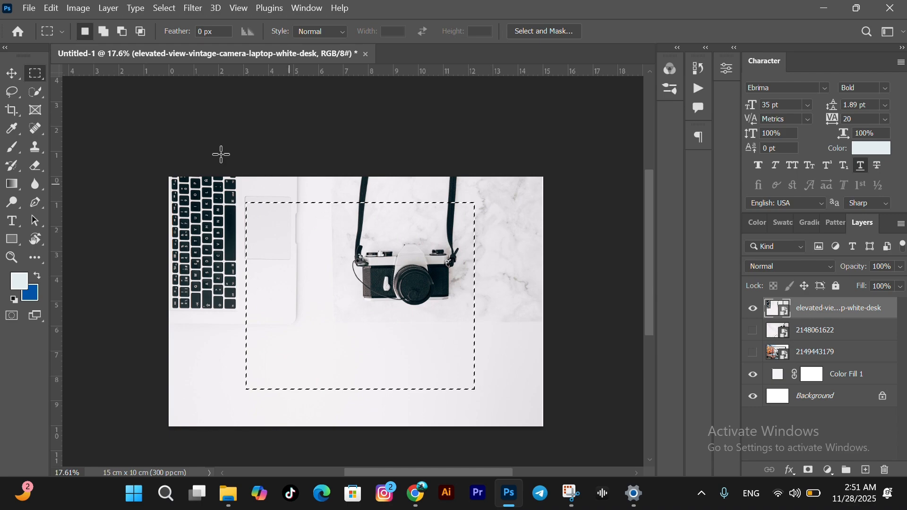
Add an overlapping rectangle about 5.1 by 4.1 cm to the selection and subtract one about 7.1 by 6.1 cm over the camera
click(104, 33)
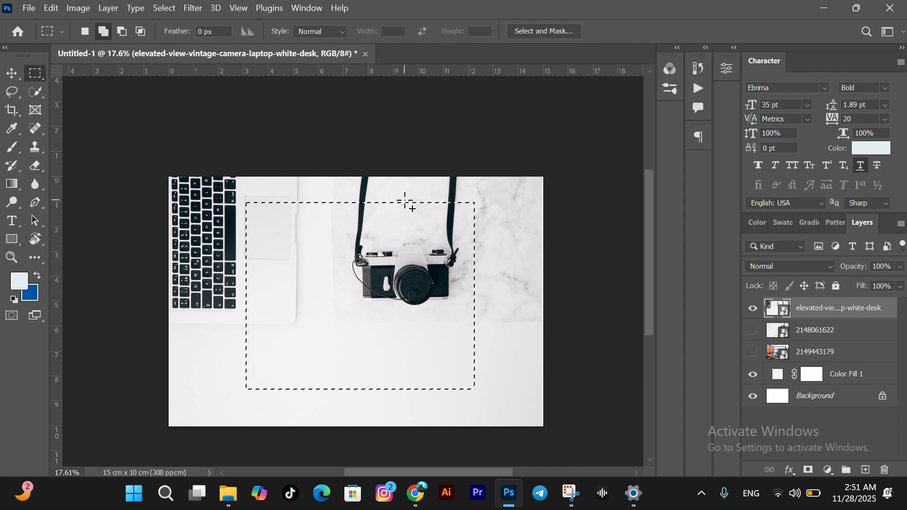
drag(405, 201, 532, 305)
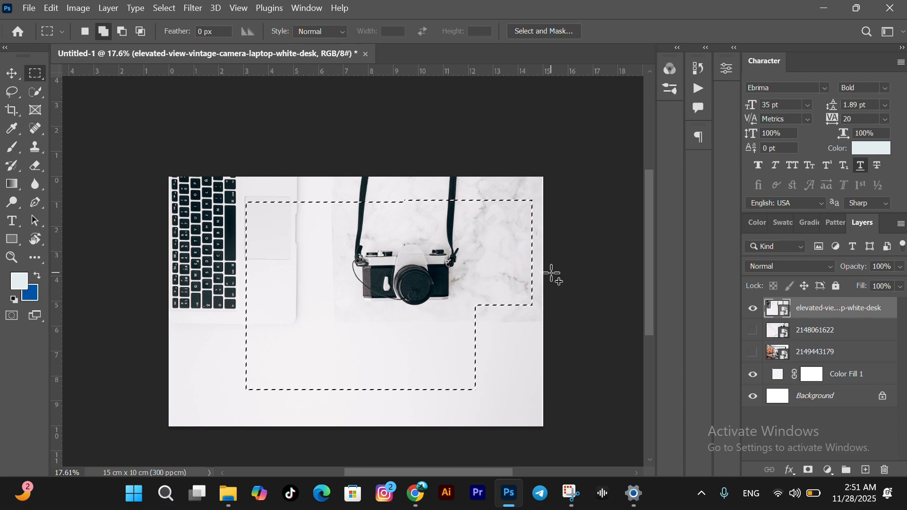
click(122, 31)
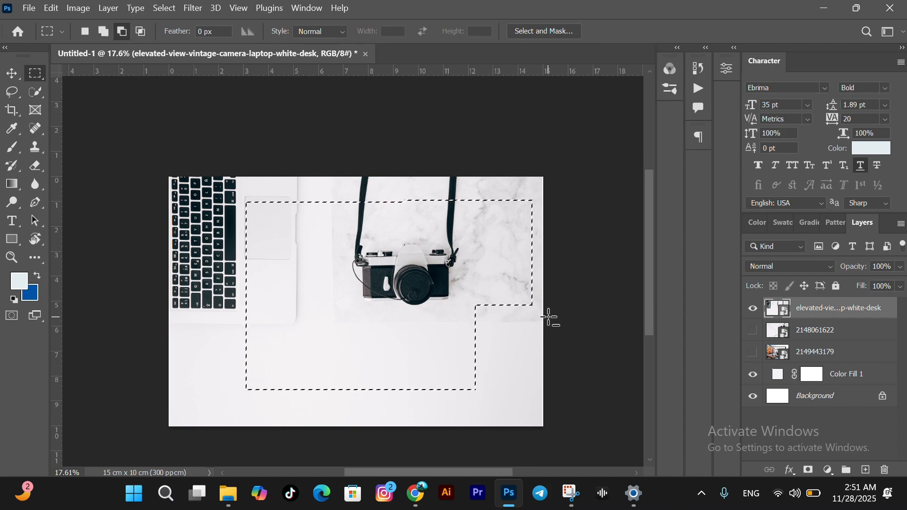
drag(548, 343, 371, 191)
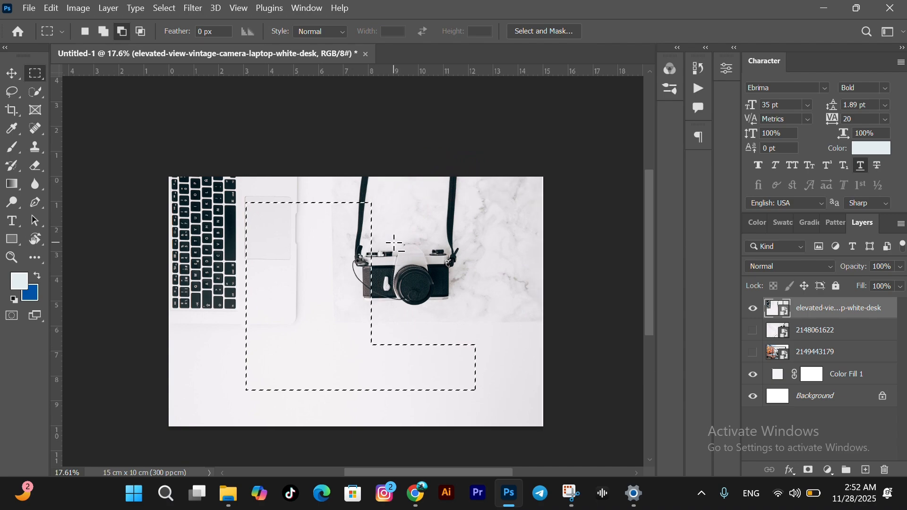
Intersect the selection with a tall rectangle about 2 by 5.5 cm beside the camera, and clear the selection
click(137, 32)
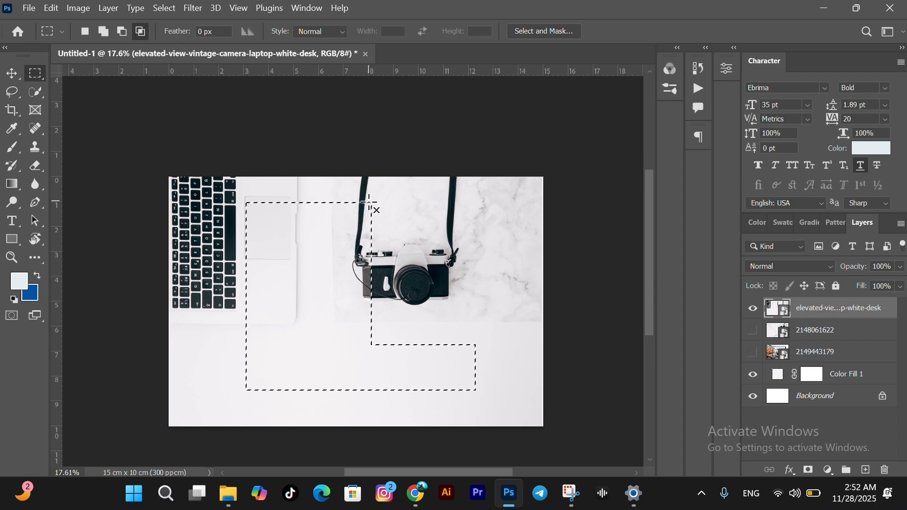
drag(368, 202, 318, 338)
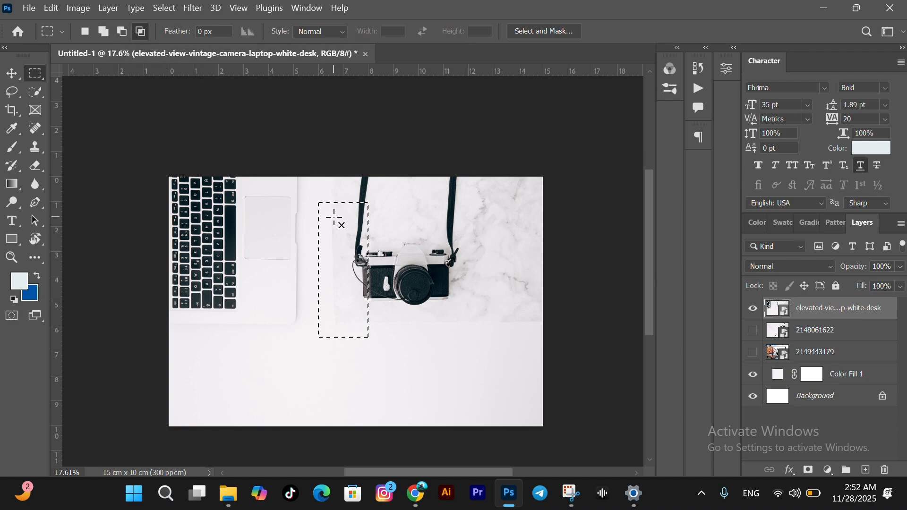
key(ctrl+d)
Draw three successive rectangular marquees over part of the camera, deselecting each one after drawing it
drag(258, 222, 417, 366)
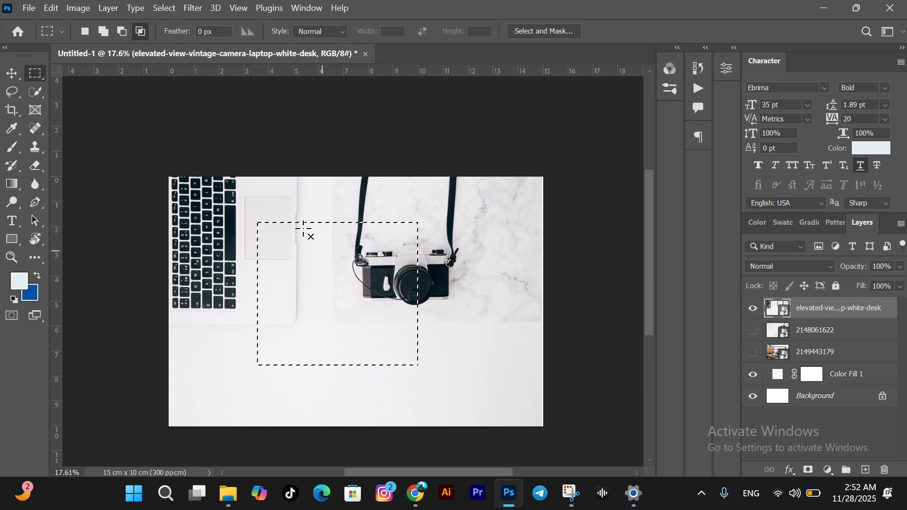
click(166, 8)
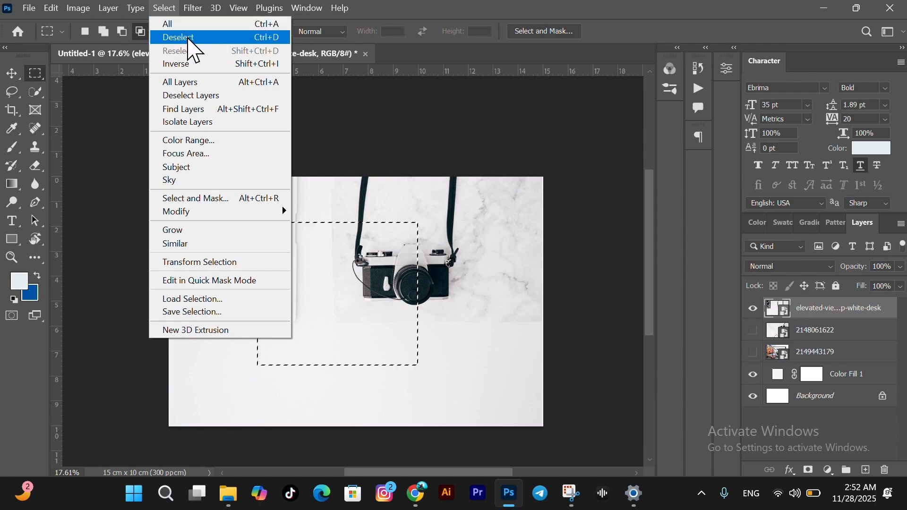
click(189, 39)
drag(298, 203, 418, 360)
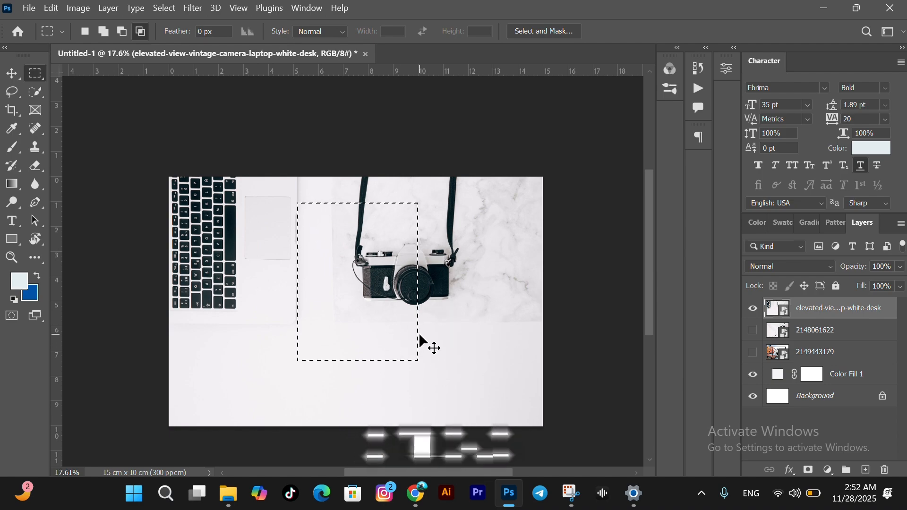
key(ctrl+d)
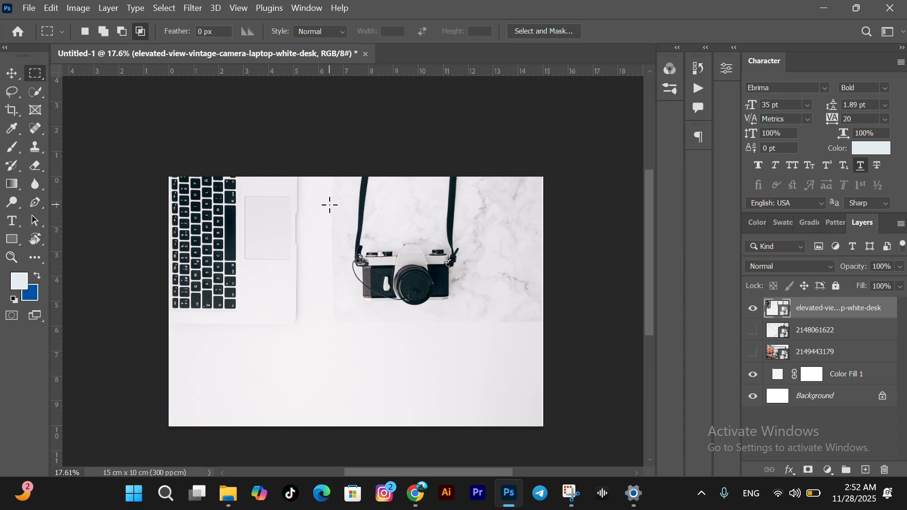
drag(330, 205, 435, 349)
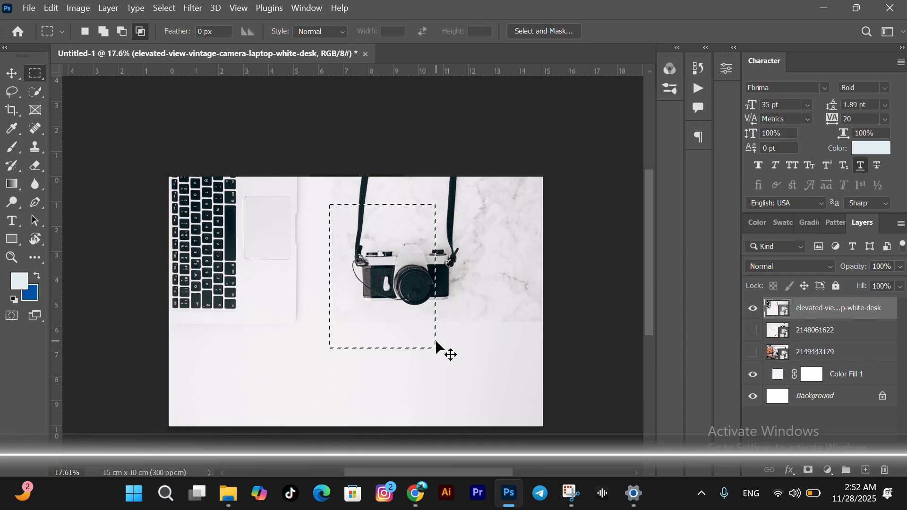
key(ctrl+d)
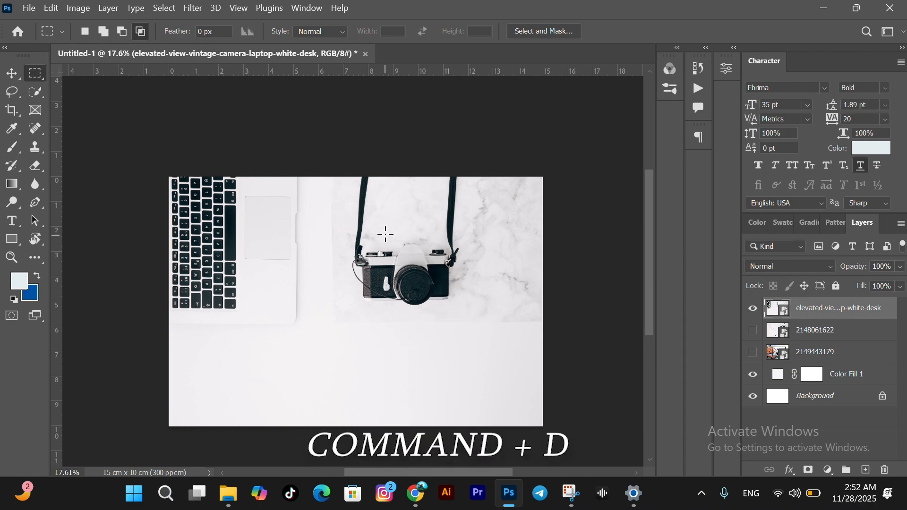
click(171, 8)
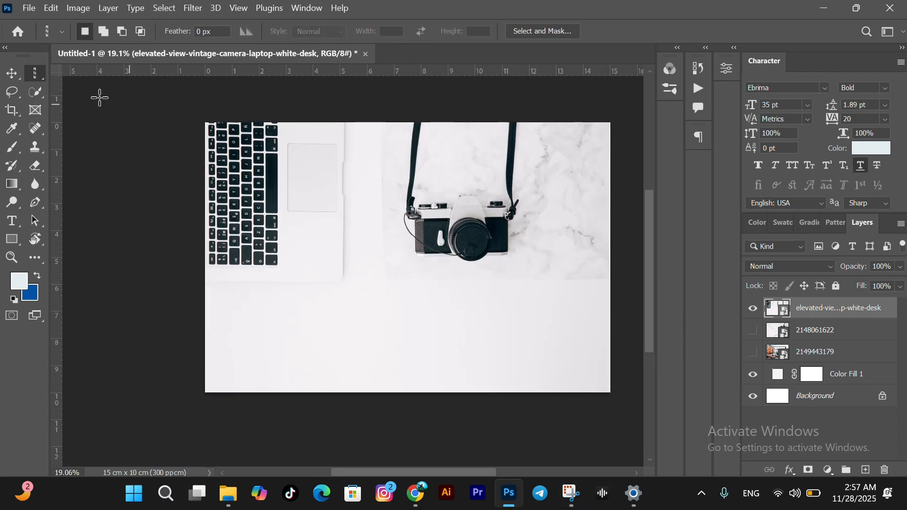
Open the list of marquee tool variants
right_click(40, 72)
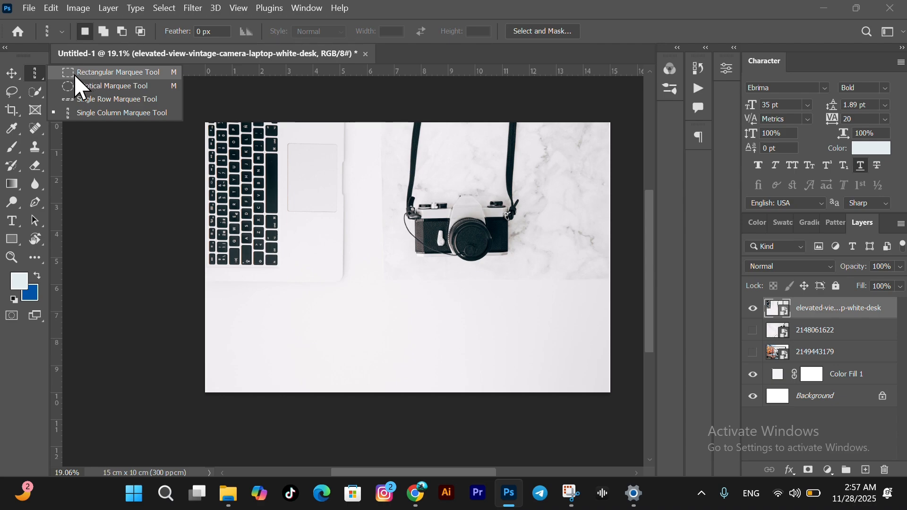